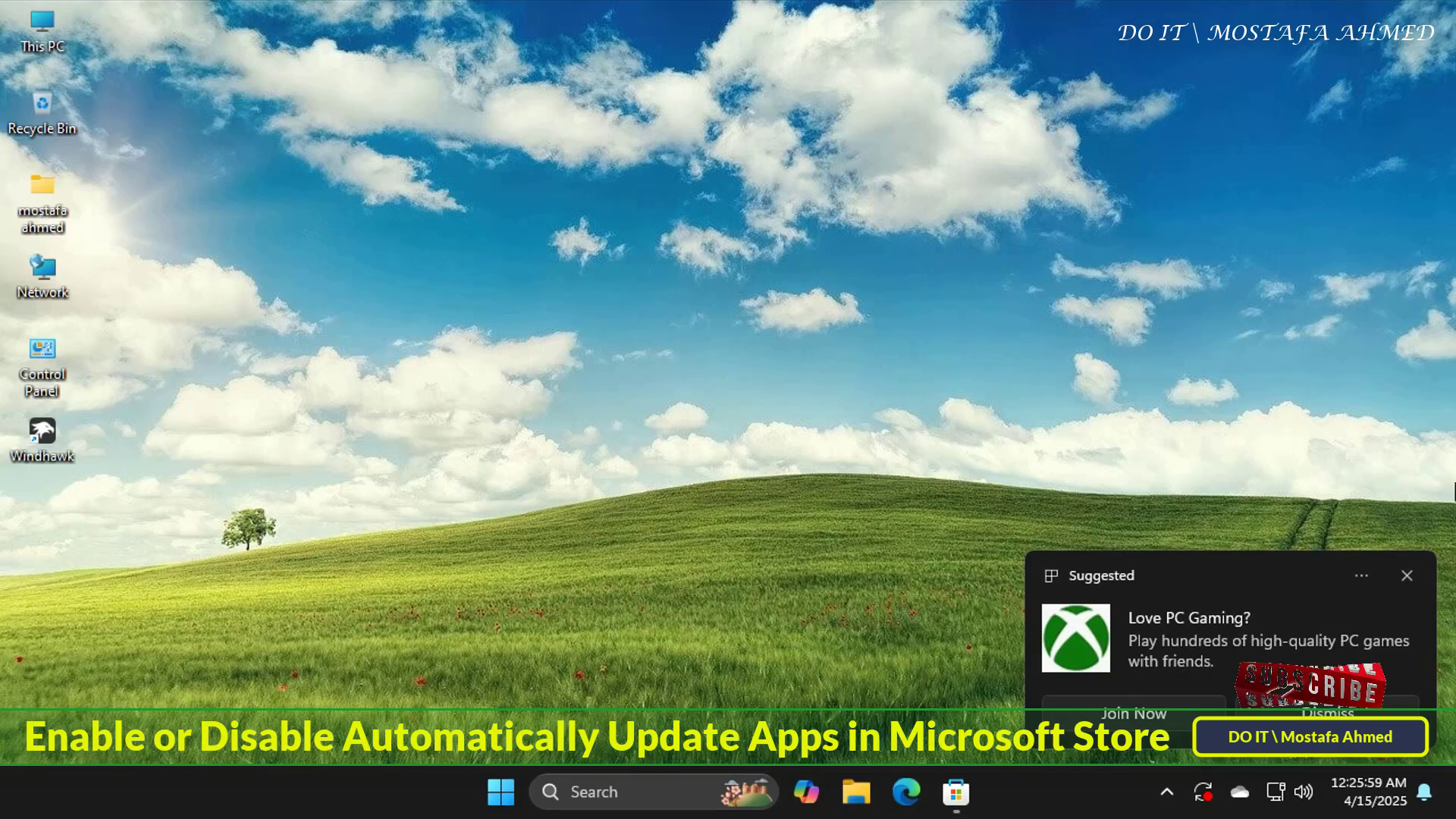
- Dismiss the Xbox gaming suggestion notification on the desktop
left_click(1409, 571)
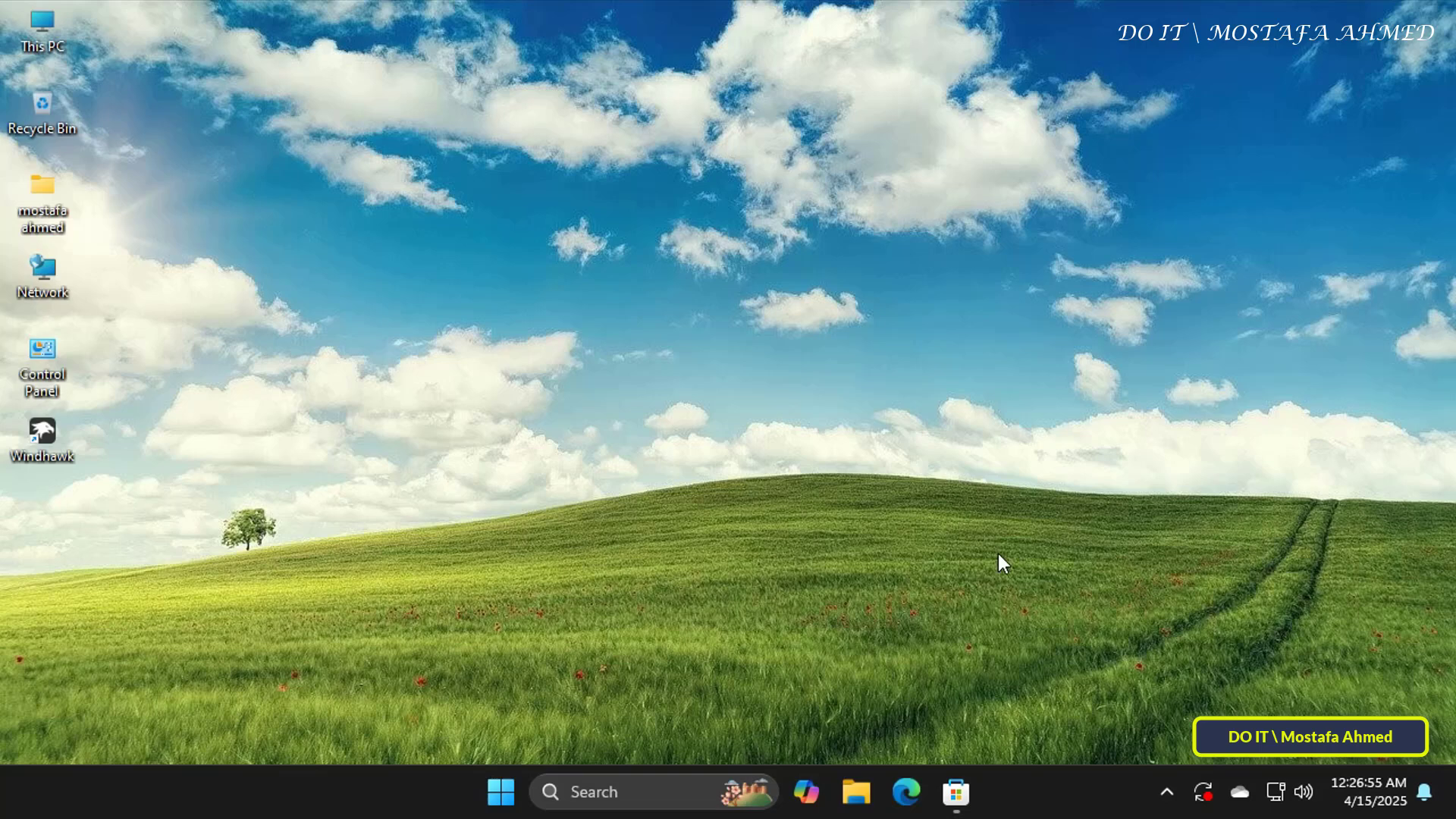
left_click(956, 789)
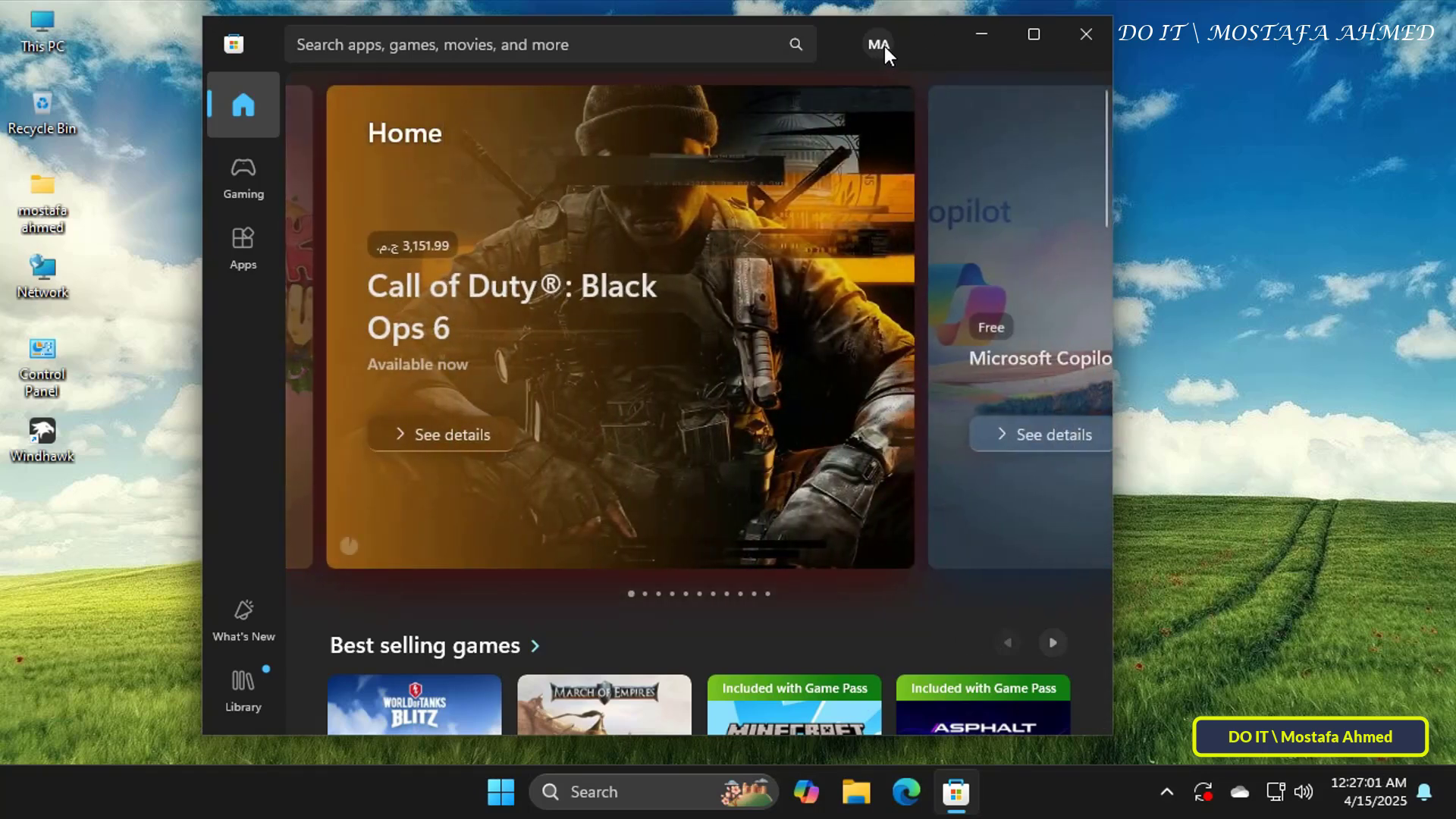
left_click(883, 47)
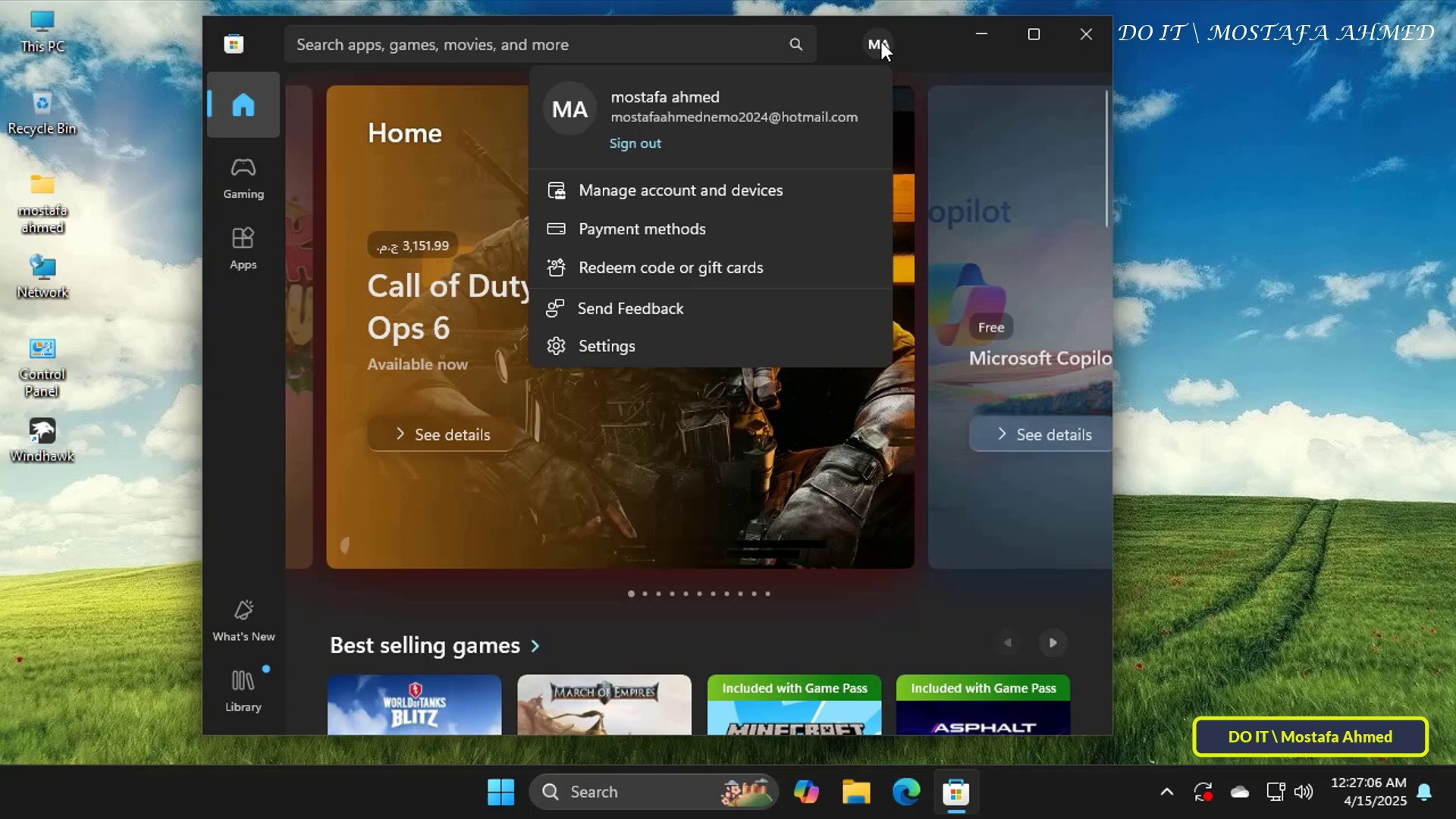
left_click(687, 345)
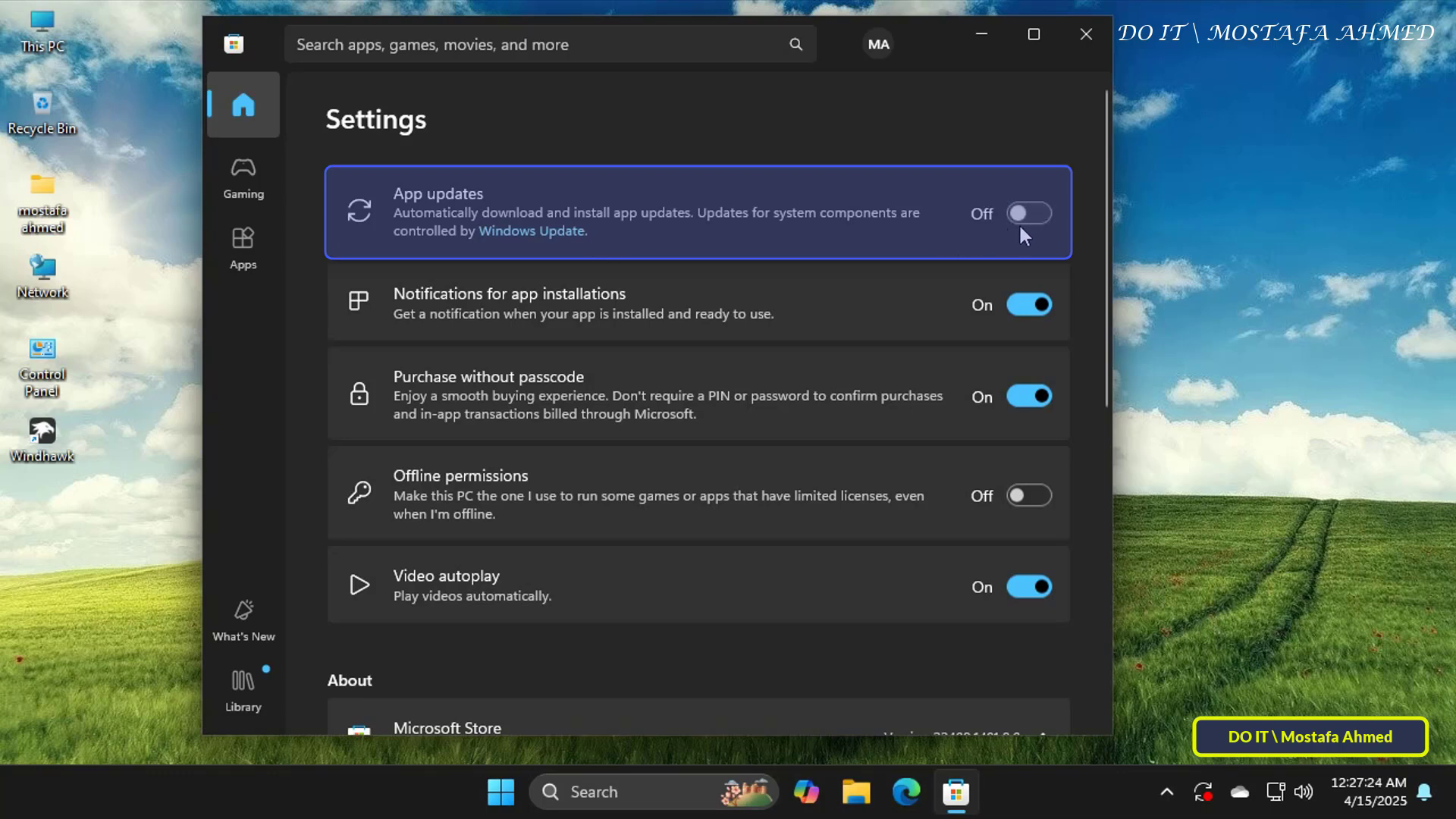
left_click(1048, 215)
left_click(1028, 215)
left_click(251, 105)
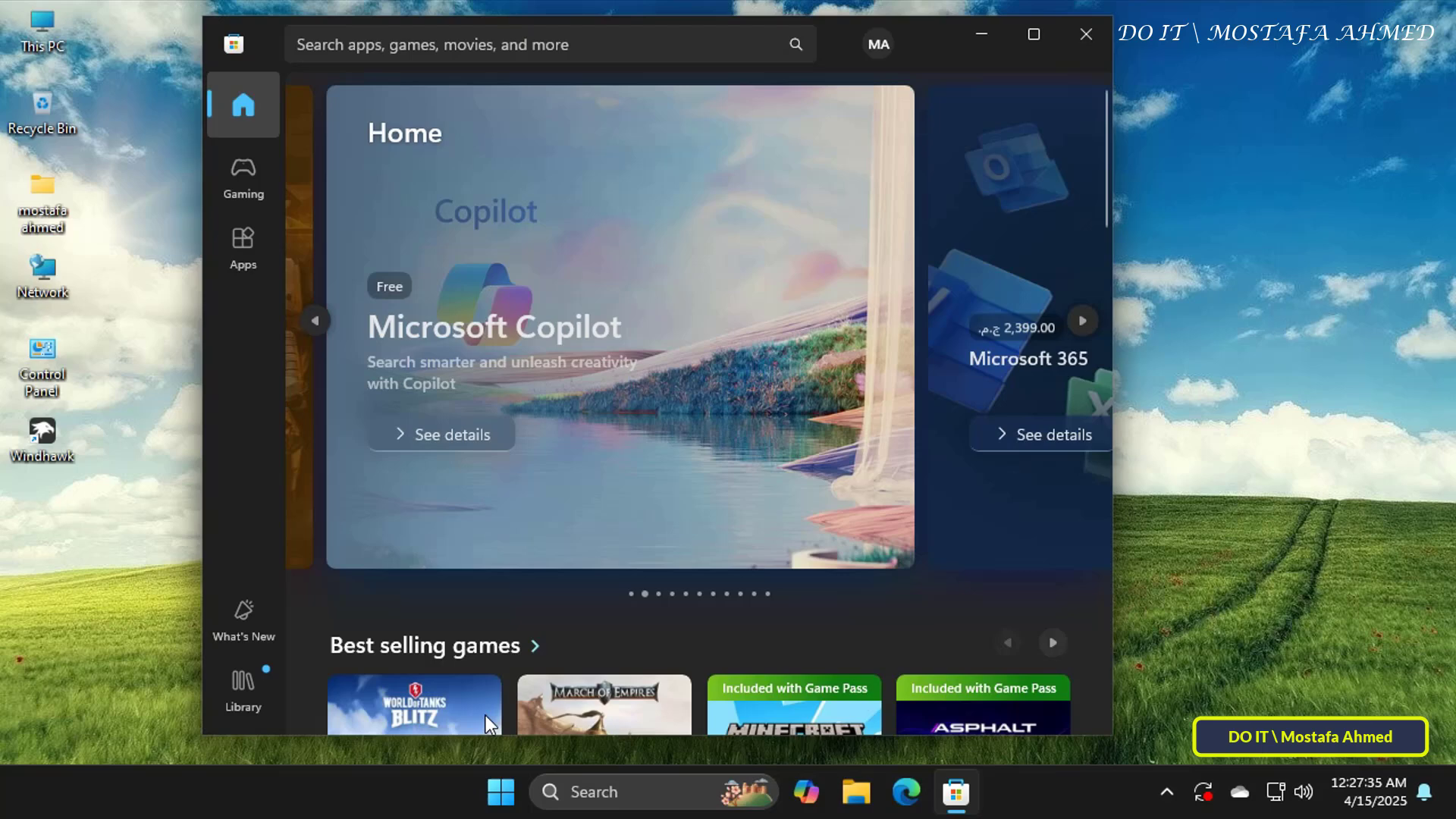
- Minimize Microsoft Store and bring up the Run dialog for gpedit.msc
left_click(994, 30)
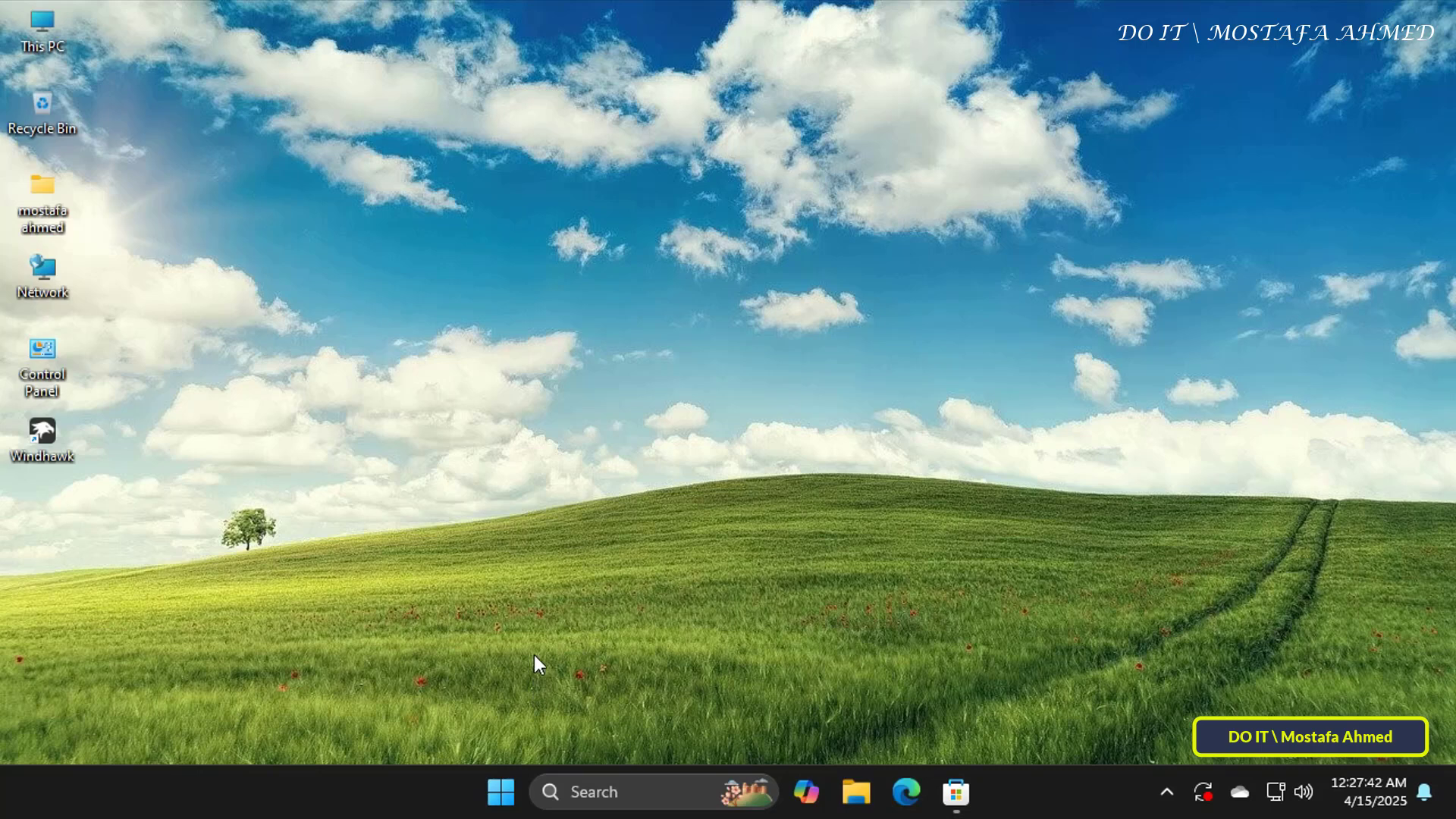
key("super+r")
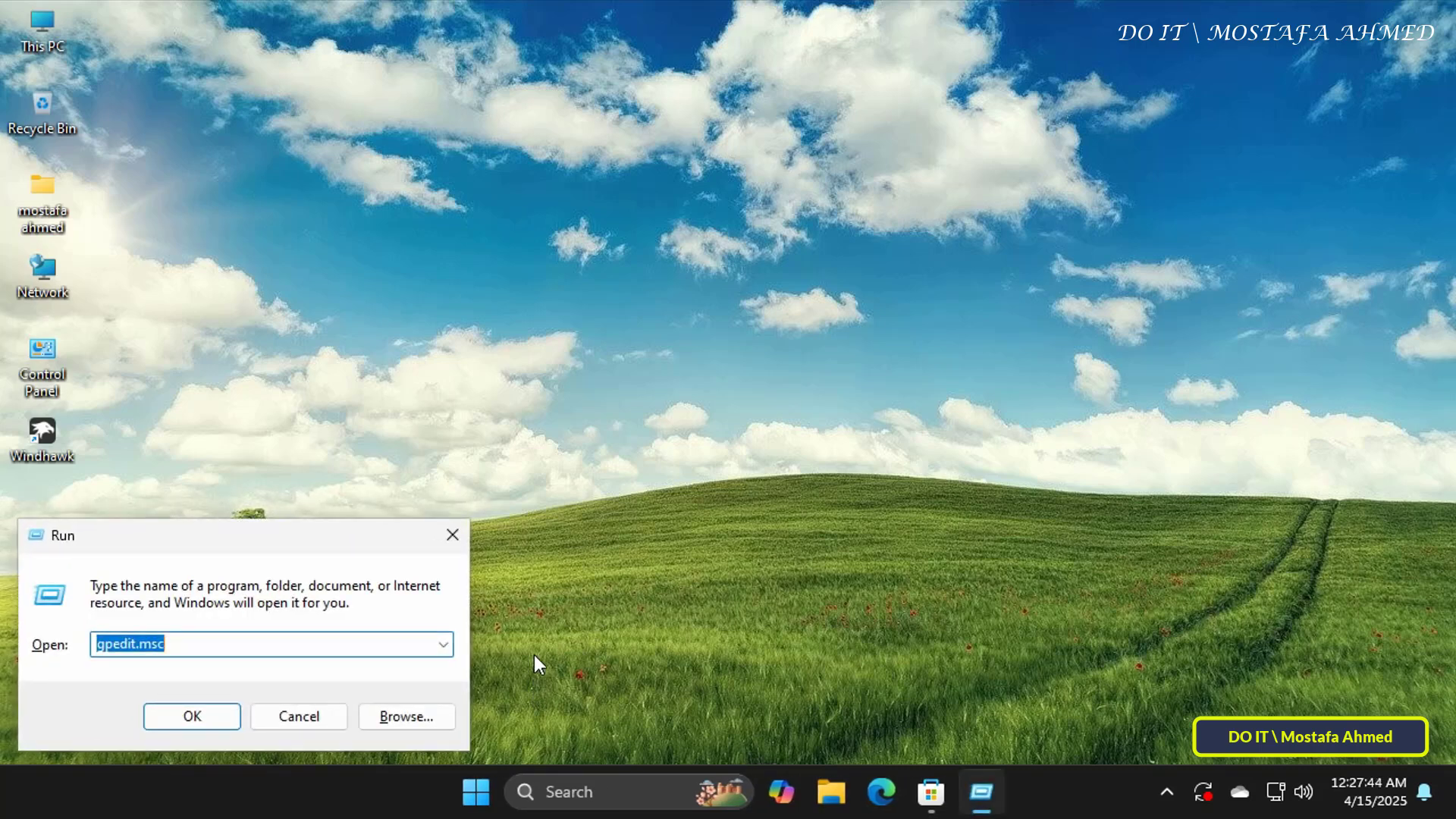
type("g")
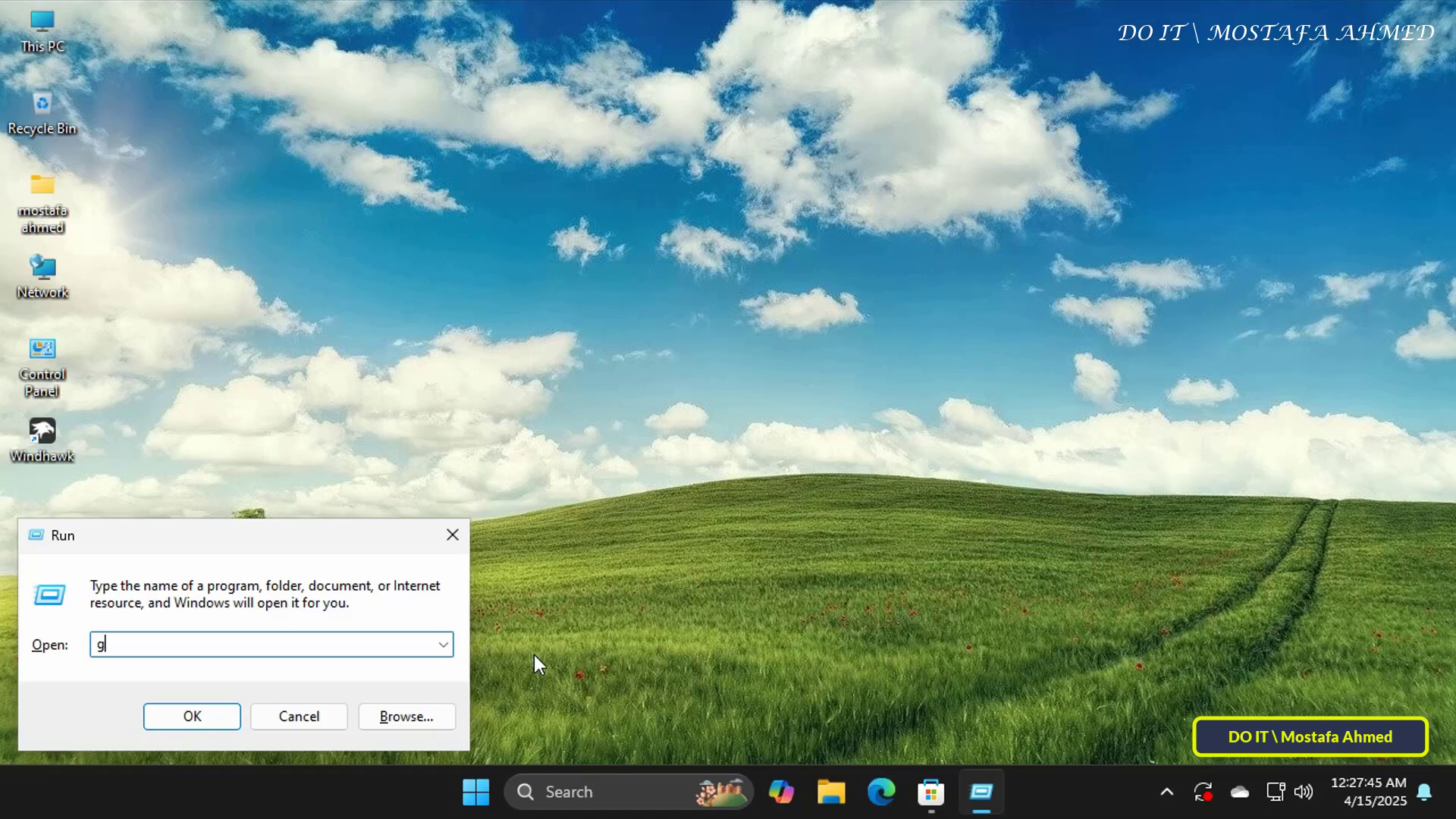
type("pedit.")
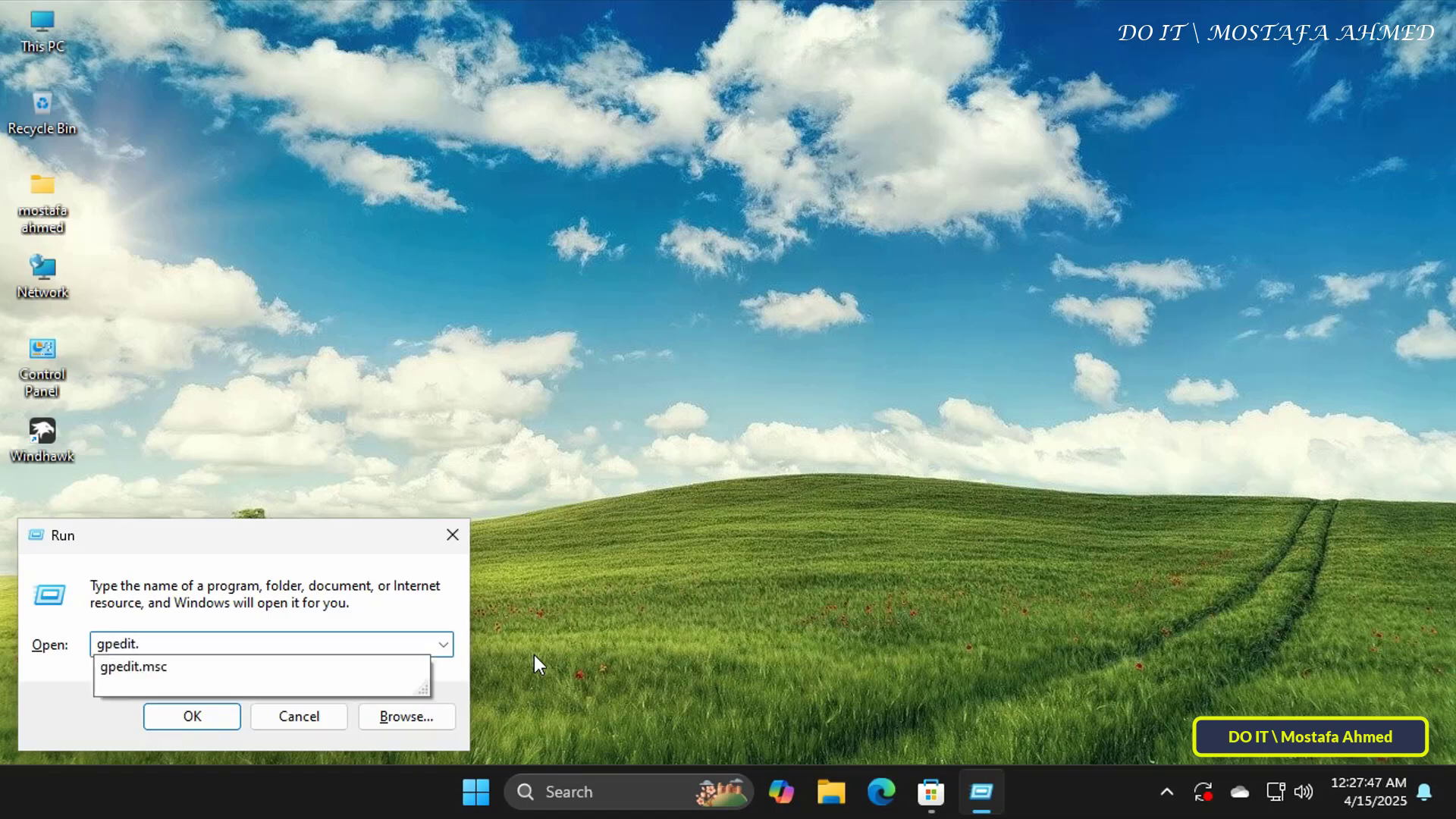
type("msc")
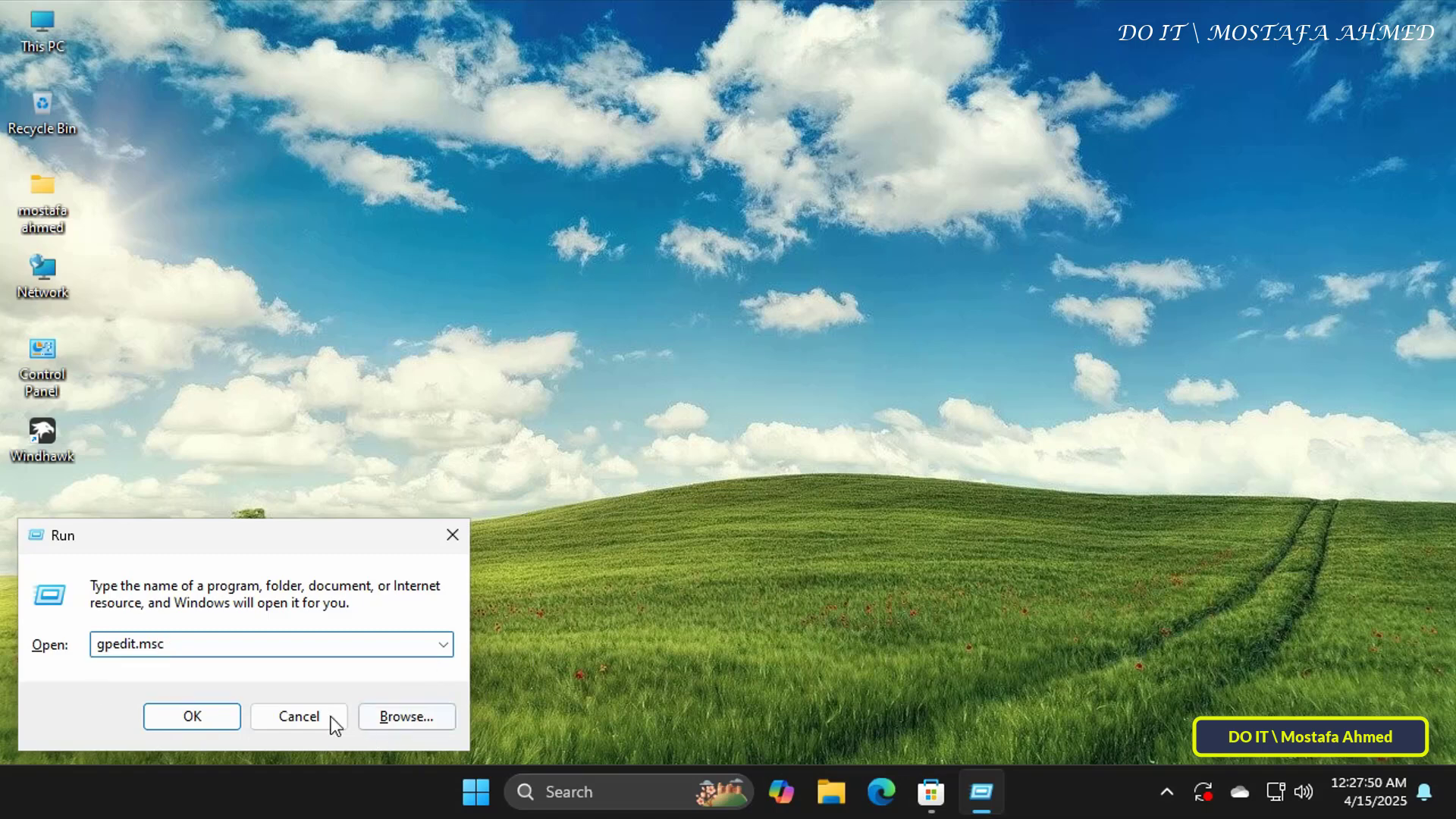
- Launch Local Group Policy Editor maximized and expand Computer Configuration > Administrative Templates > Windows Components
left_click(212, 718)
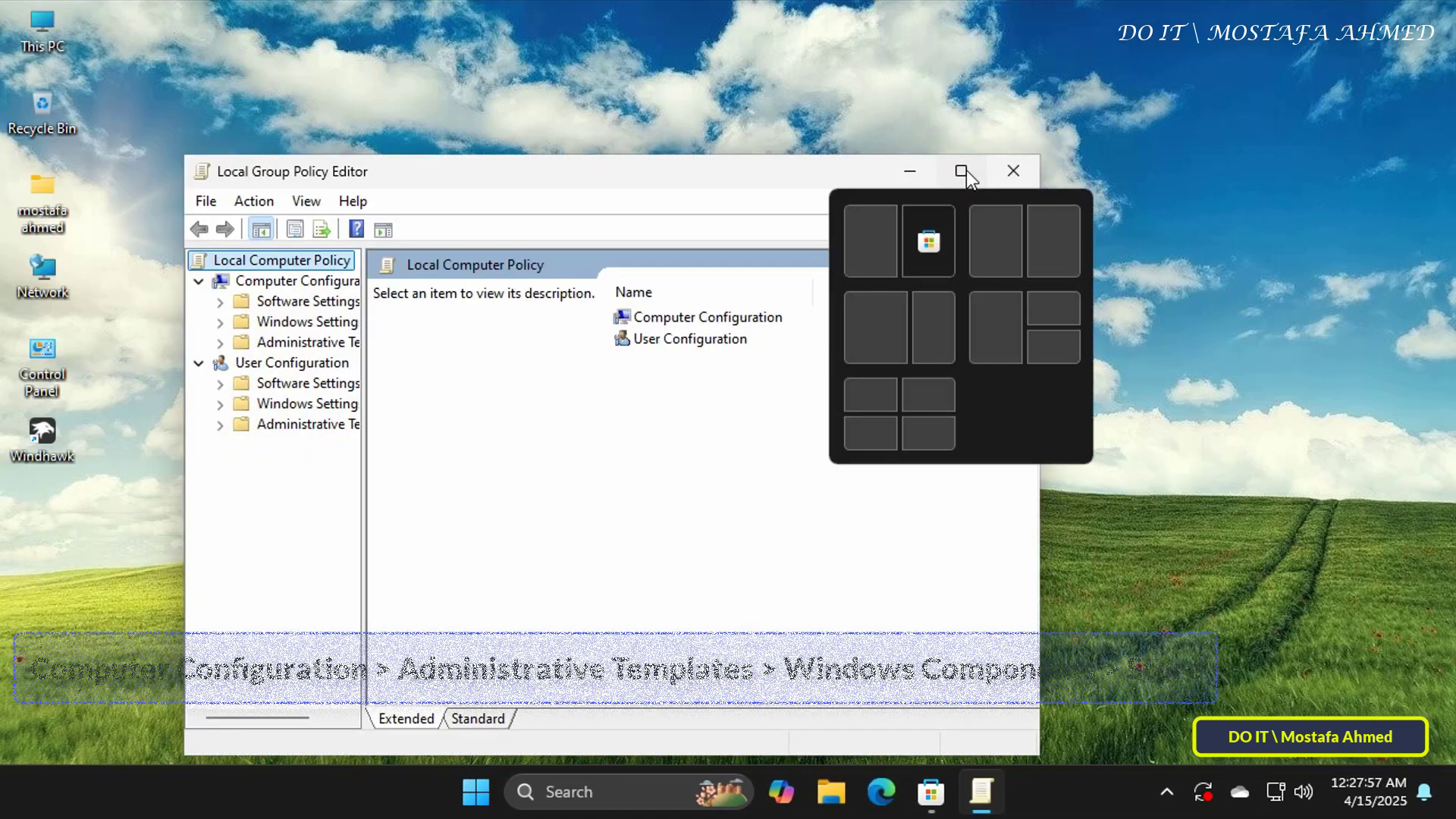
left_click(961, 171)
left_click_drag(180, 310, 331, 300)
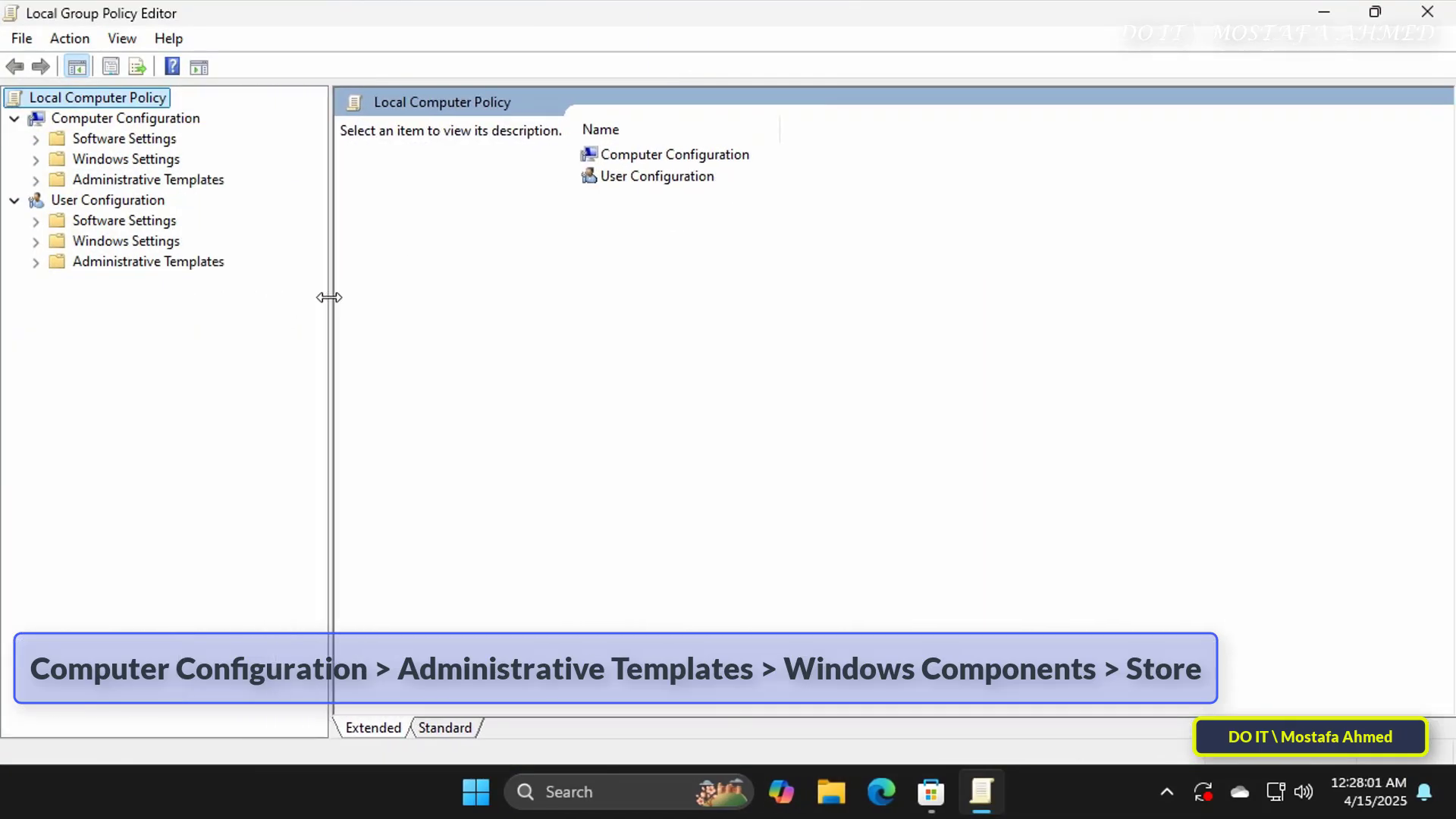
left_click(123, 119)
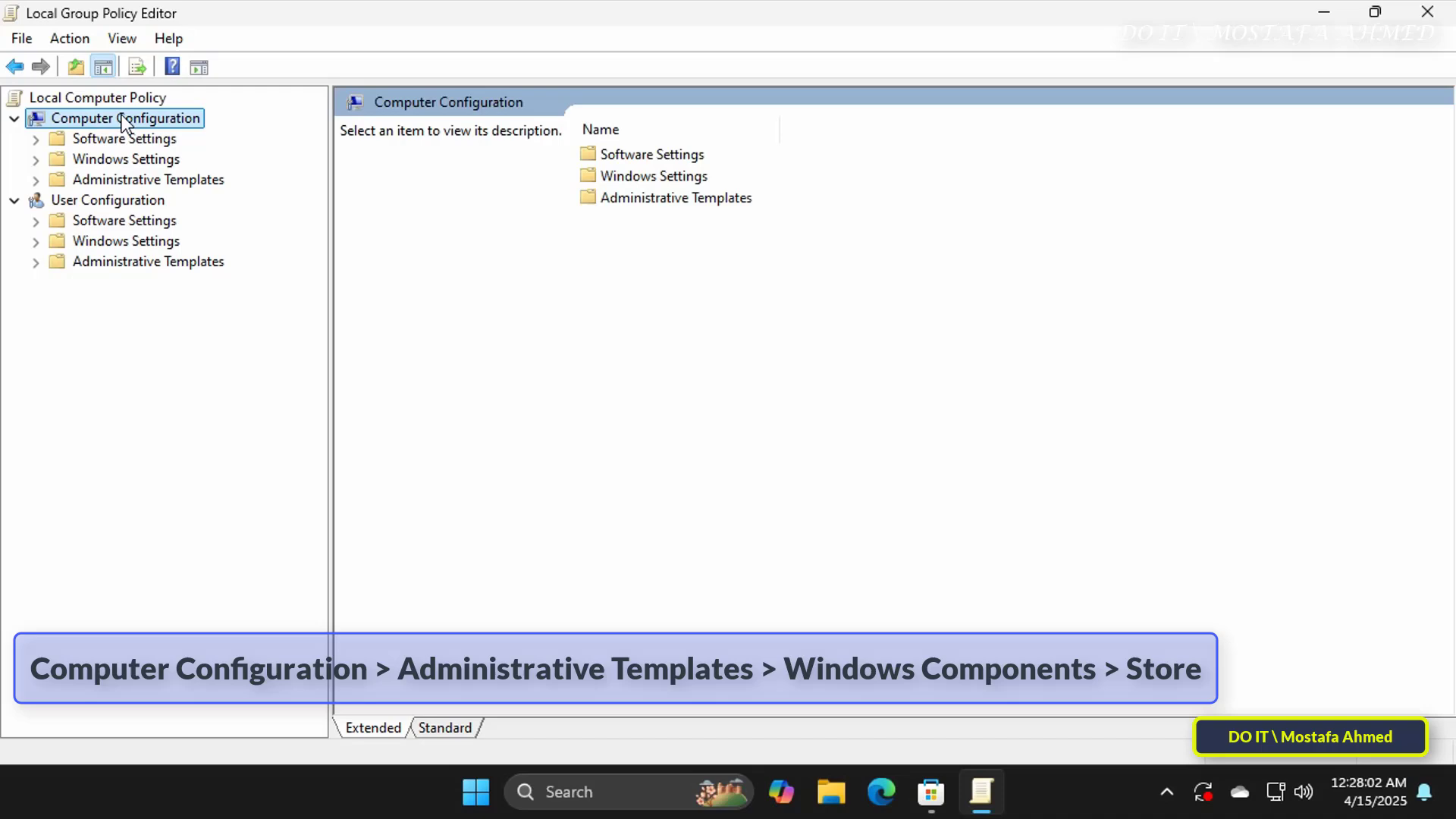
left_click(104, 178)
left_click(36, 180)
left_click(137, 342)
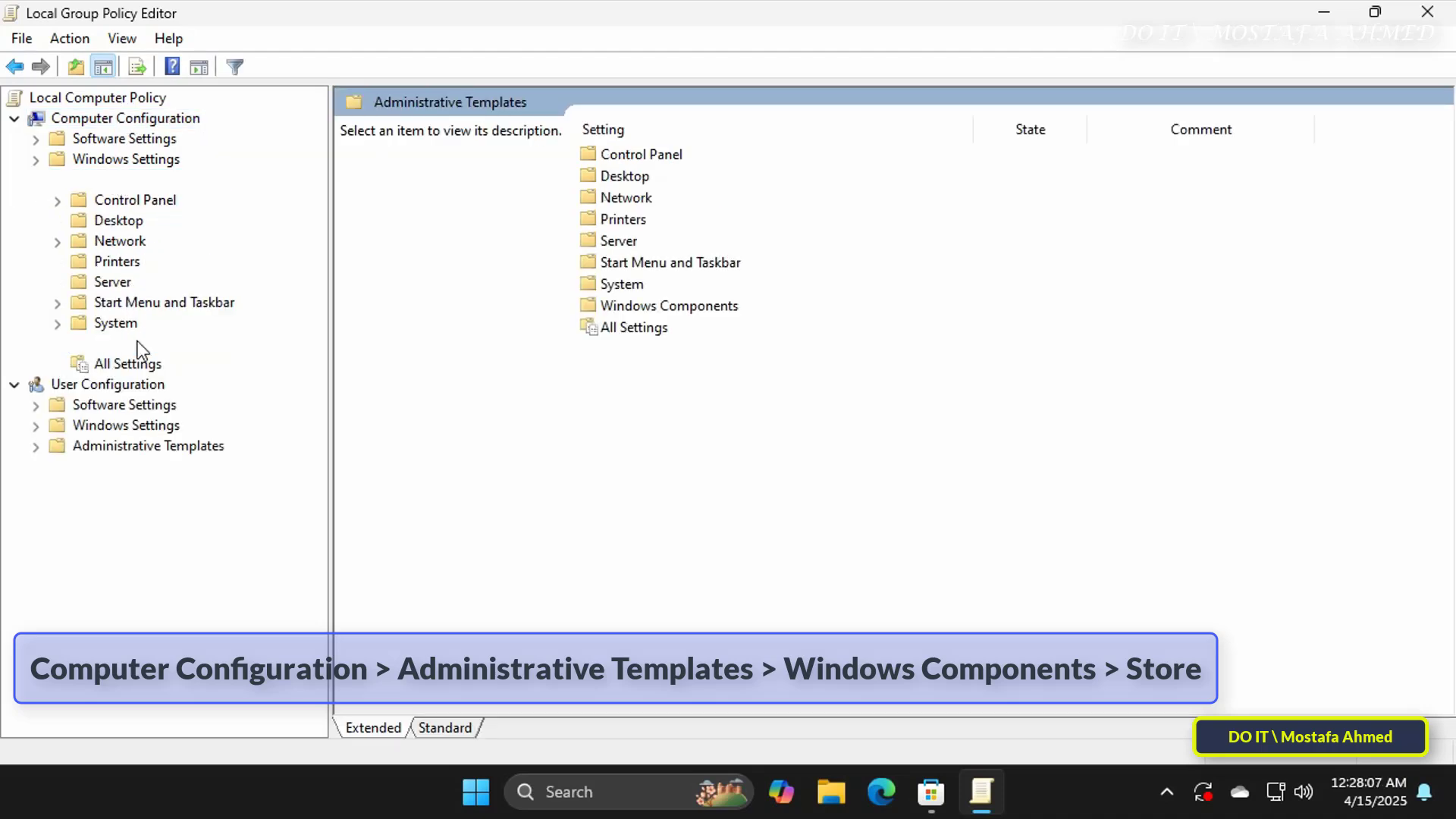
left_click(57, 342)
scroll(282, 278, "down", 6)
scroll(282, 274, "down", 6)
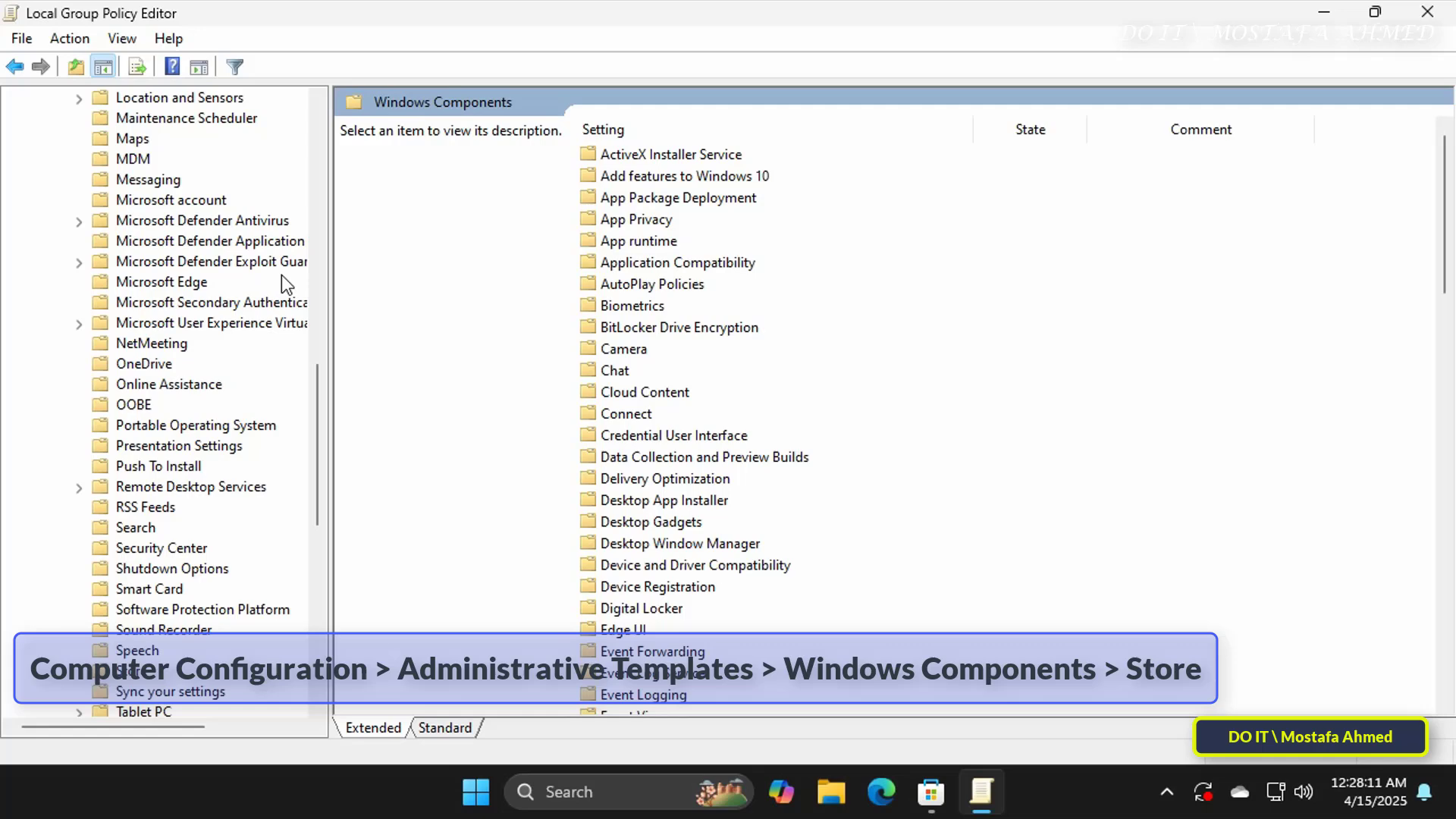
scroll(282, 274, "down", 4)
- Open the Store folder, widen the Setting column, and select the automatic download policy
left_click(128, 425)
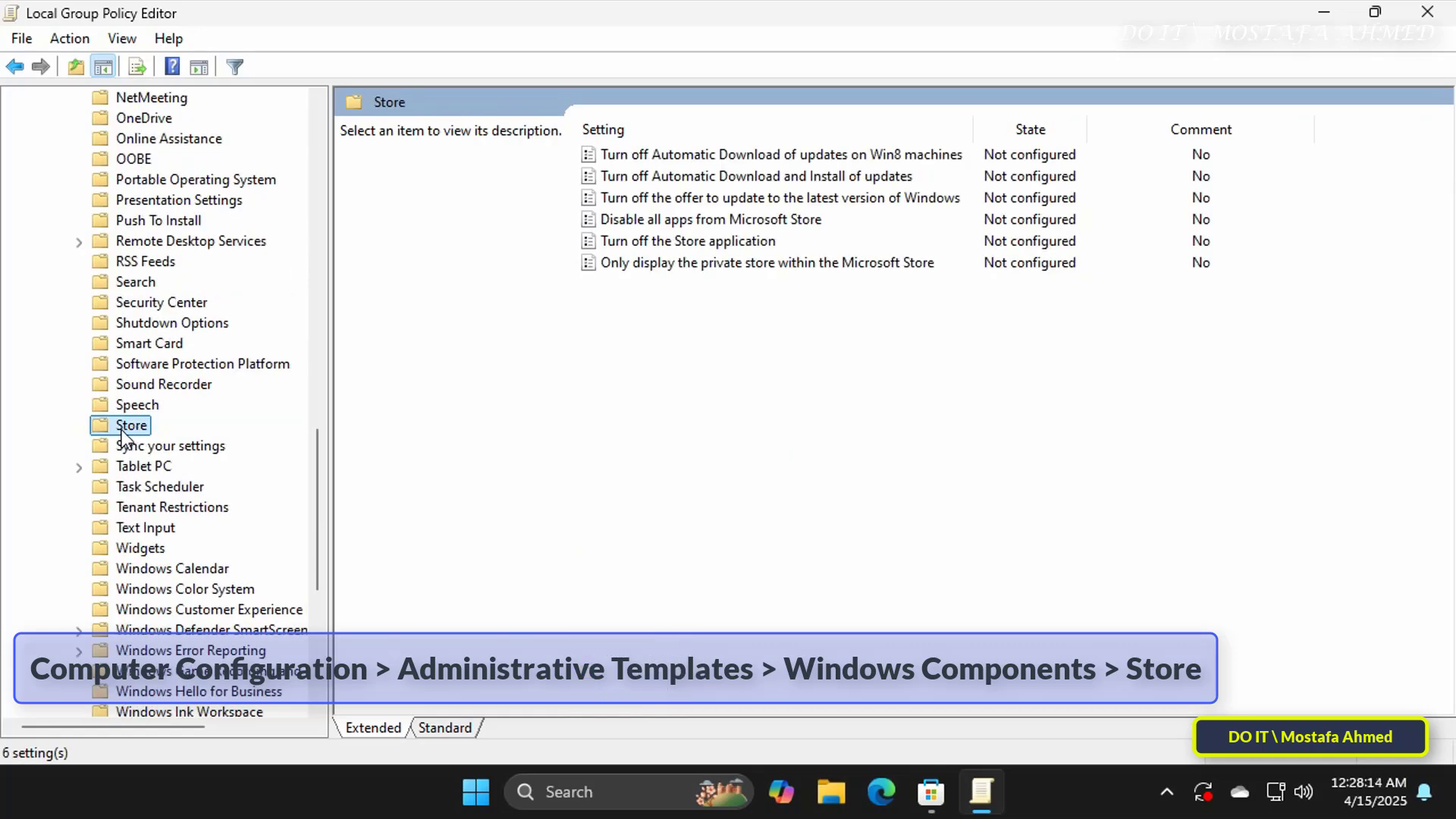
double_click(970, 127)
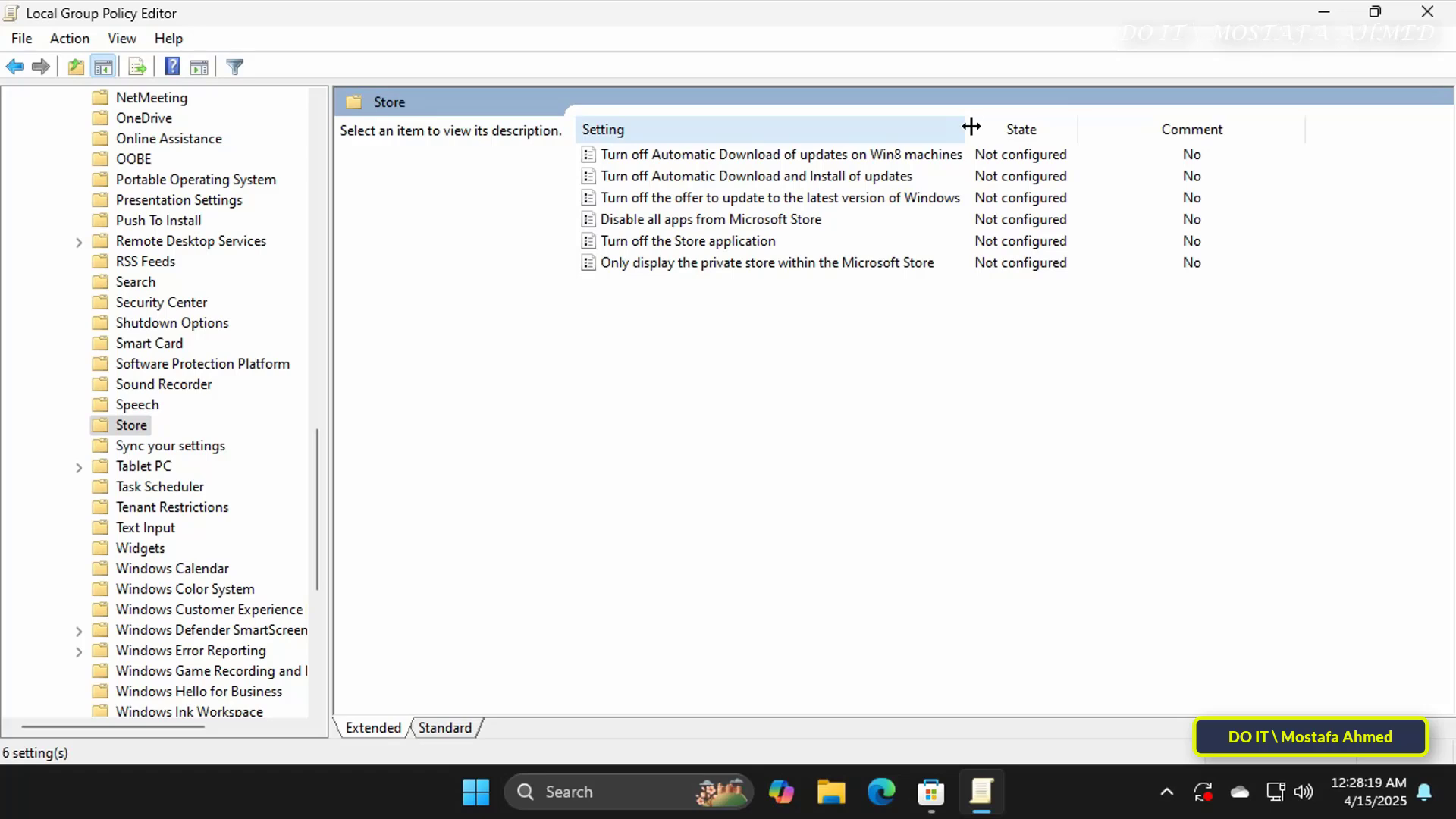
left_click_drag(970, 127, 1055, 127)
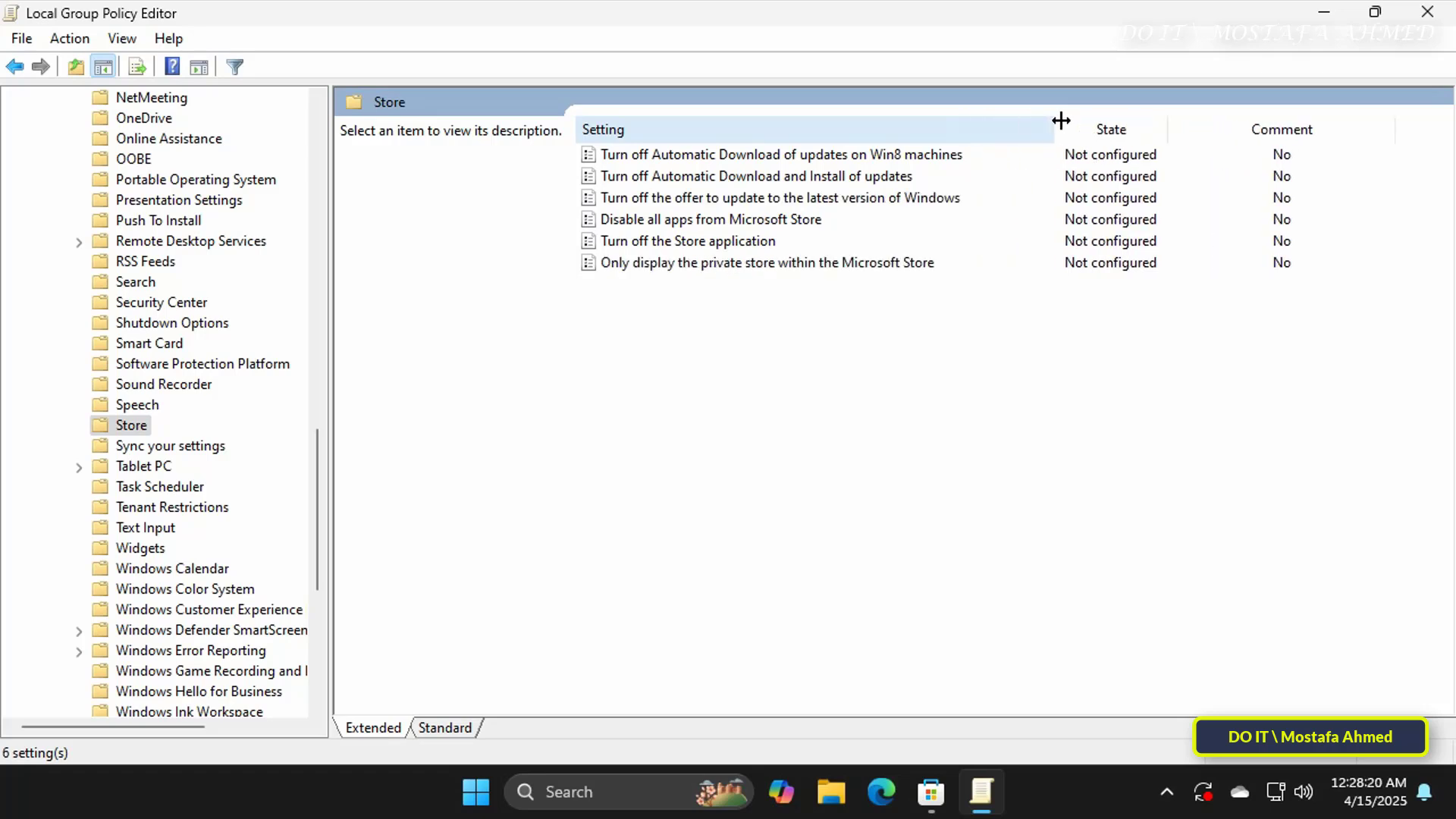
left_click(709, 178)
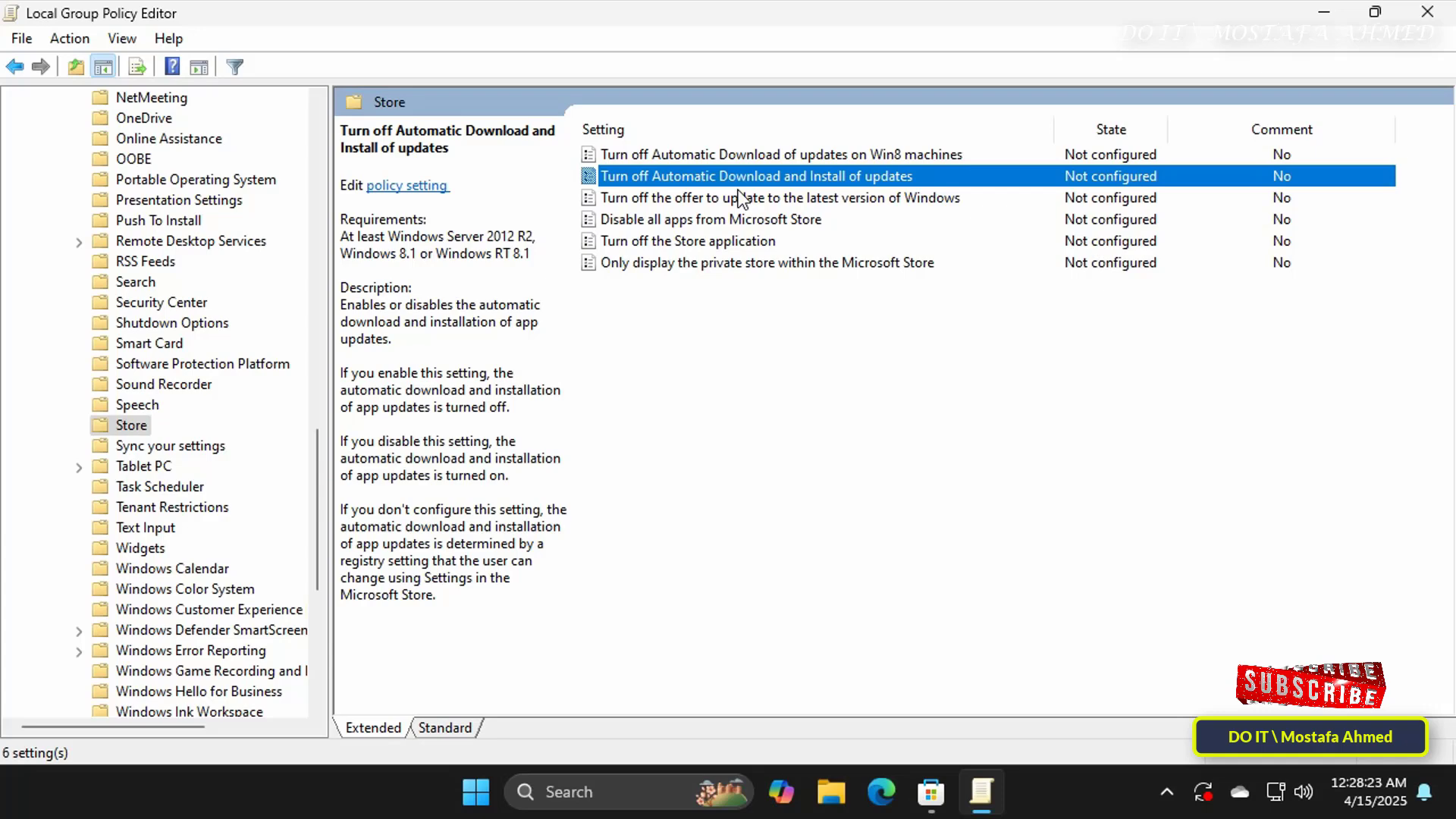
- Set Turn off Automatic Download and Install of updates to Enabled after reviewing its help text
double_click(855, 179)
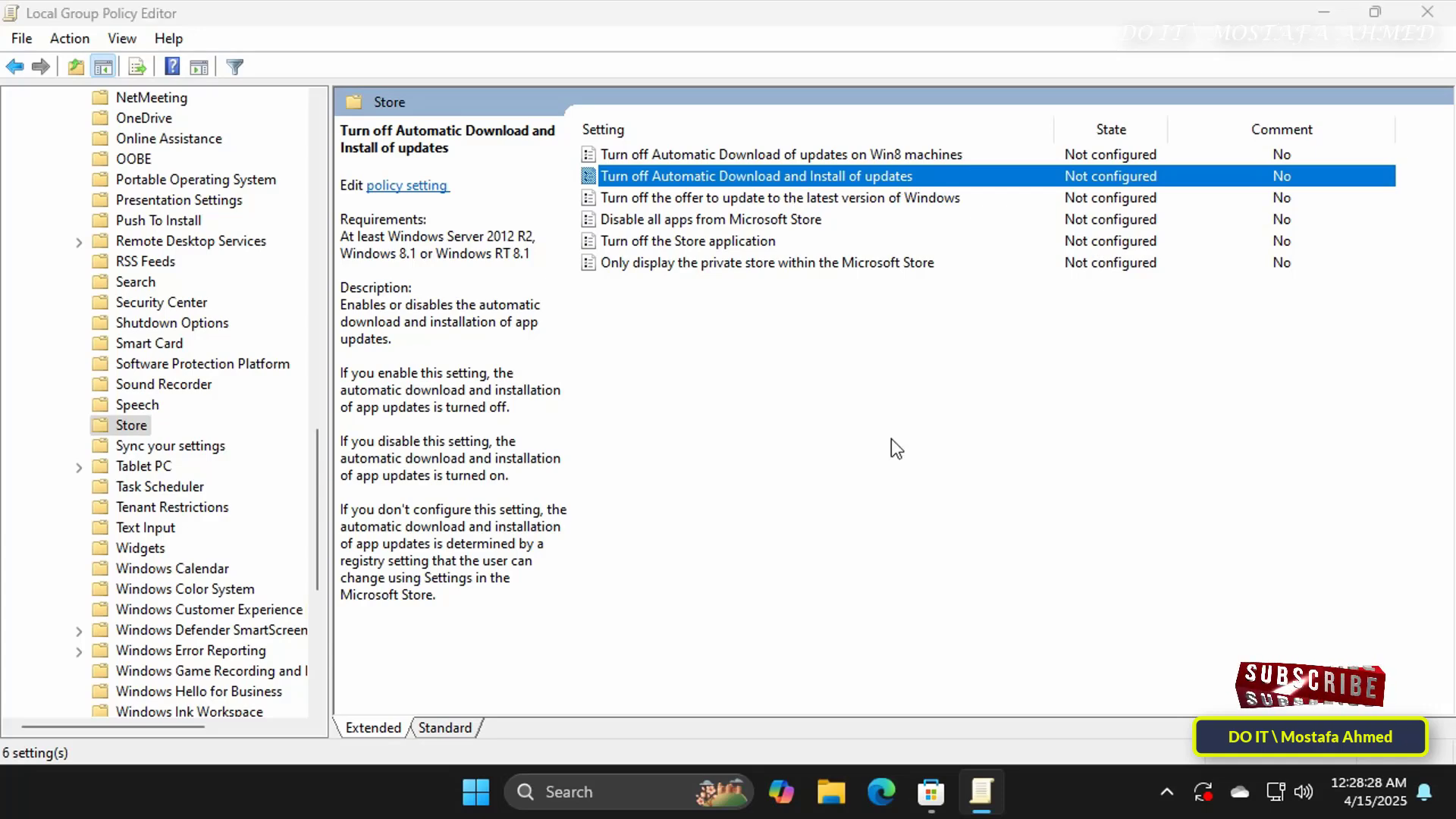
left_click_drag(660, 104, 951, 44)
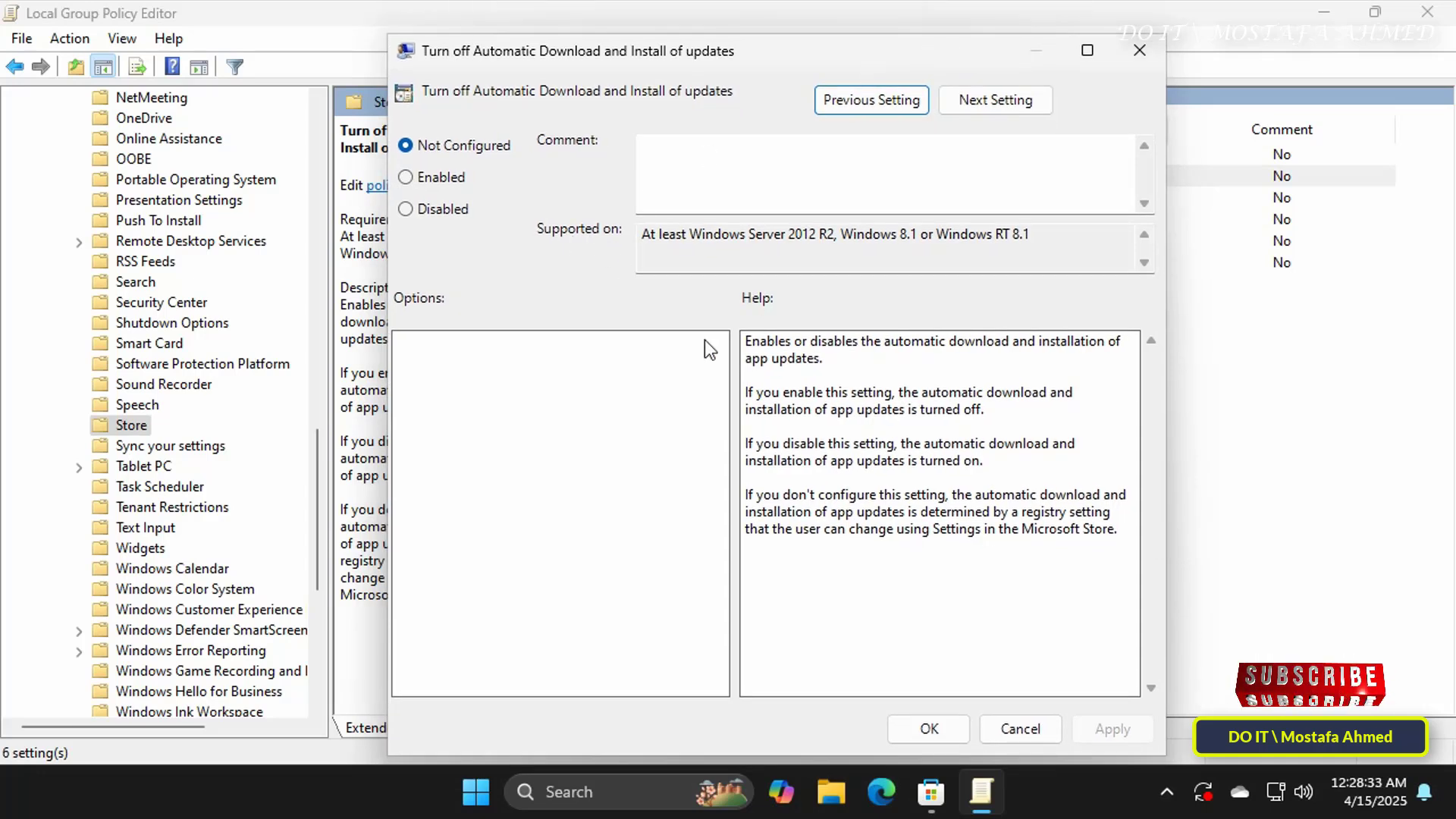
left_click(751, 398)
mouse_move(751, 404)
left_mouse_down()
mouse_move(913, 402)
mouse_move(943, 432)
left_mouse_up()
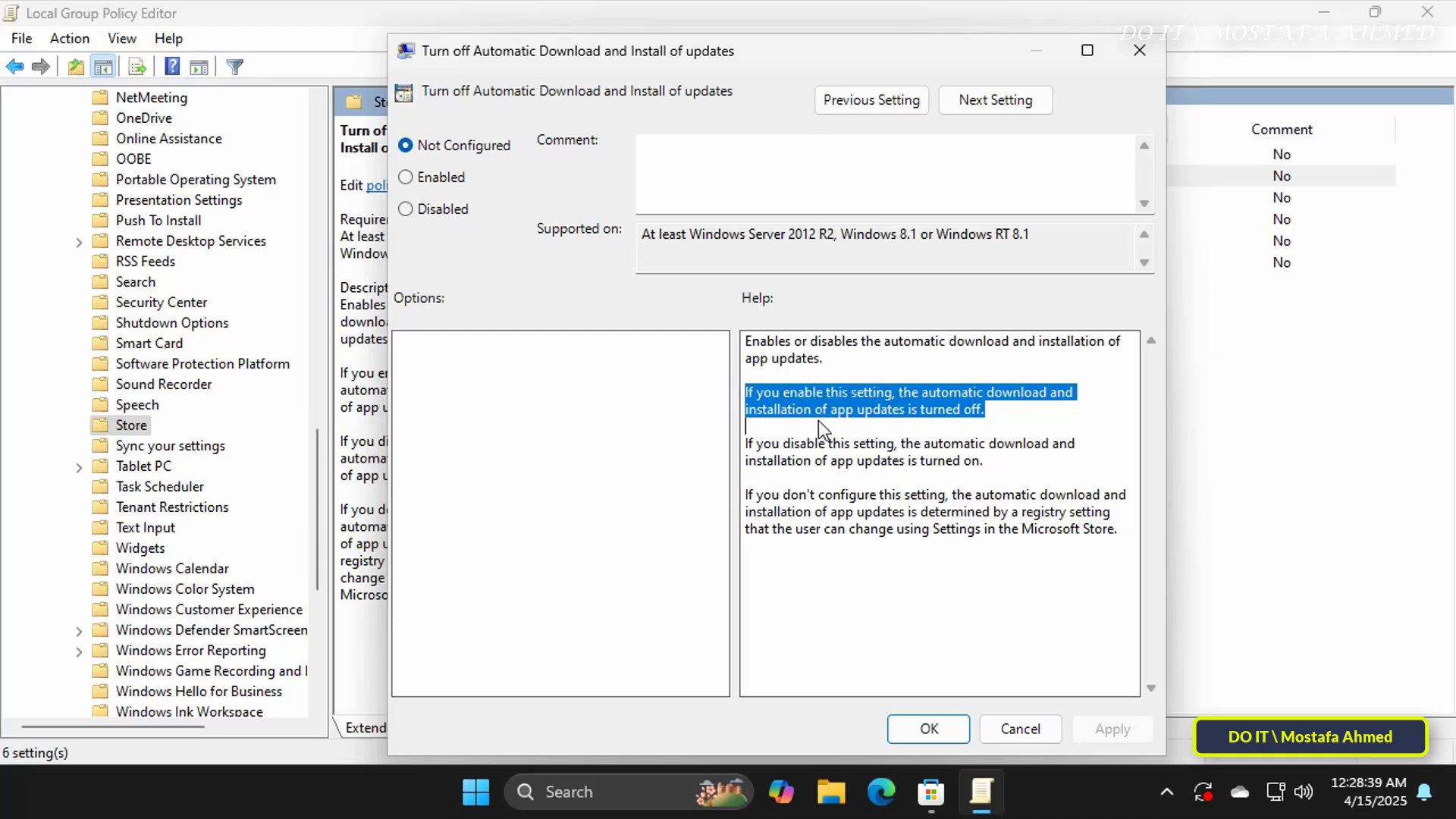
left_click_drag(822, 425, 862, 416)
left_click(439, 182)
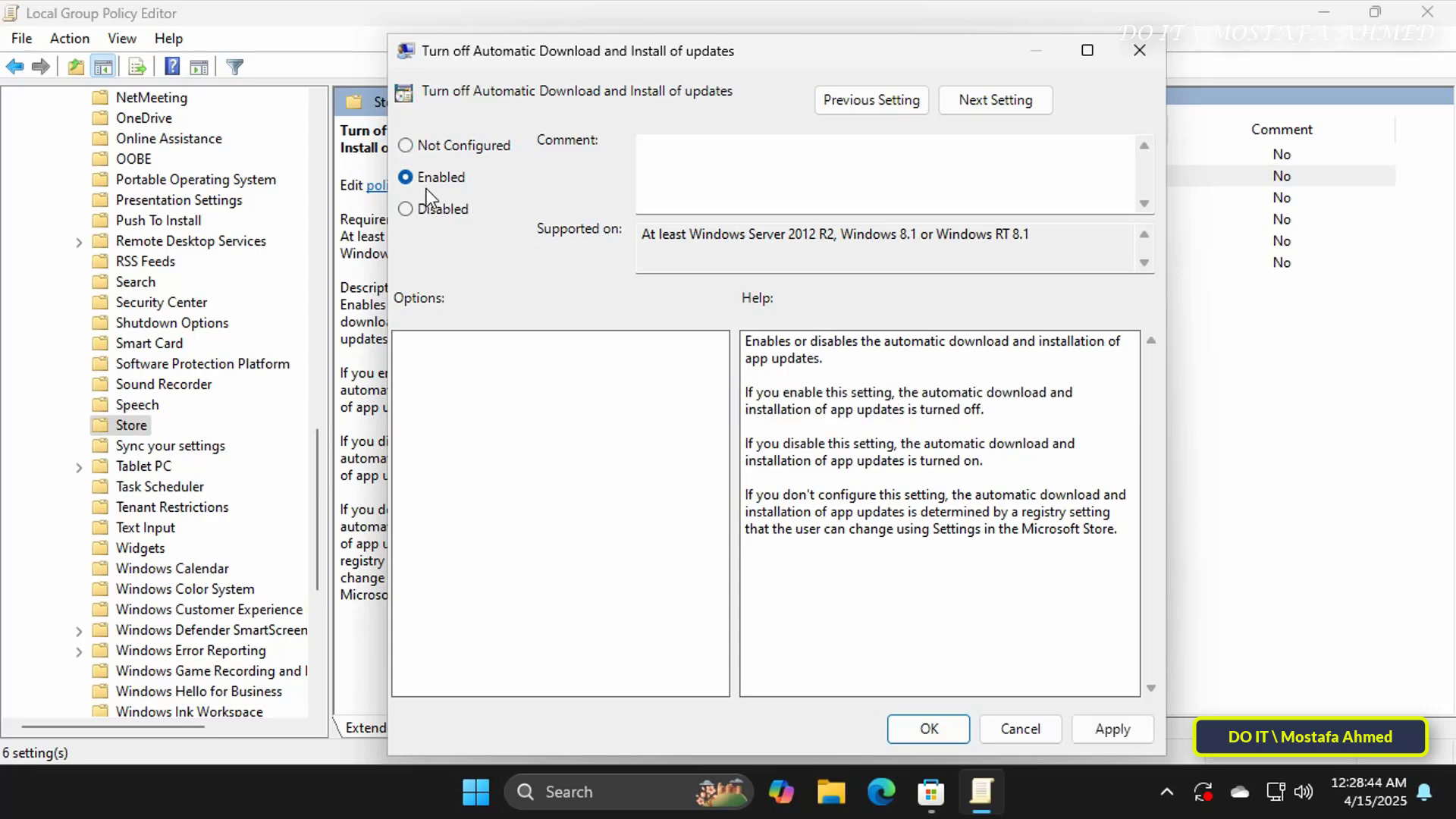
left_click(1111, 729)
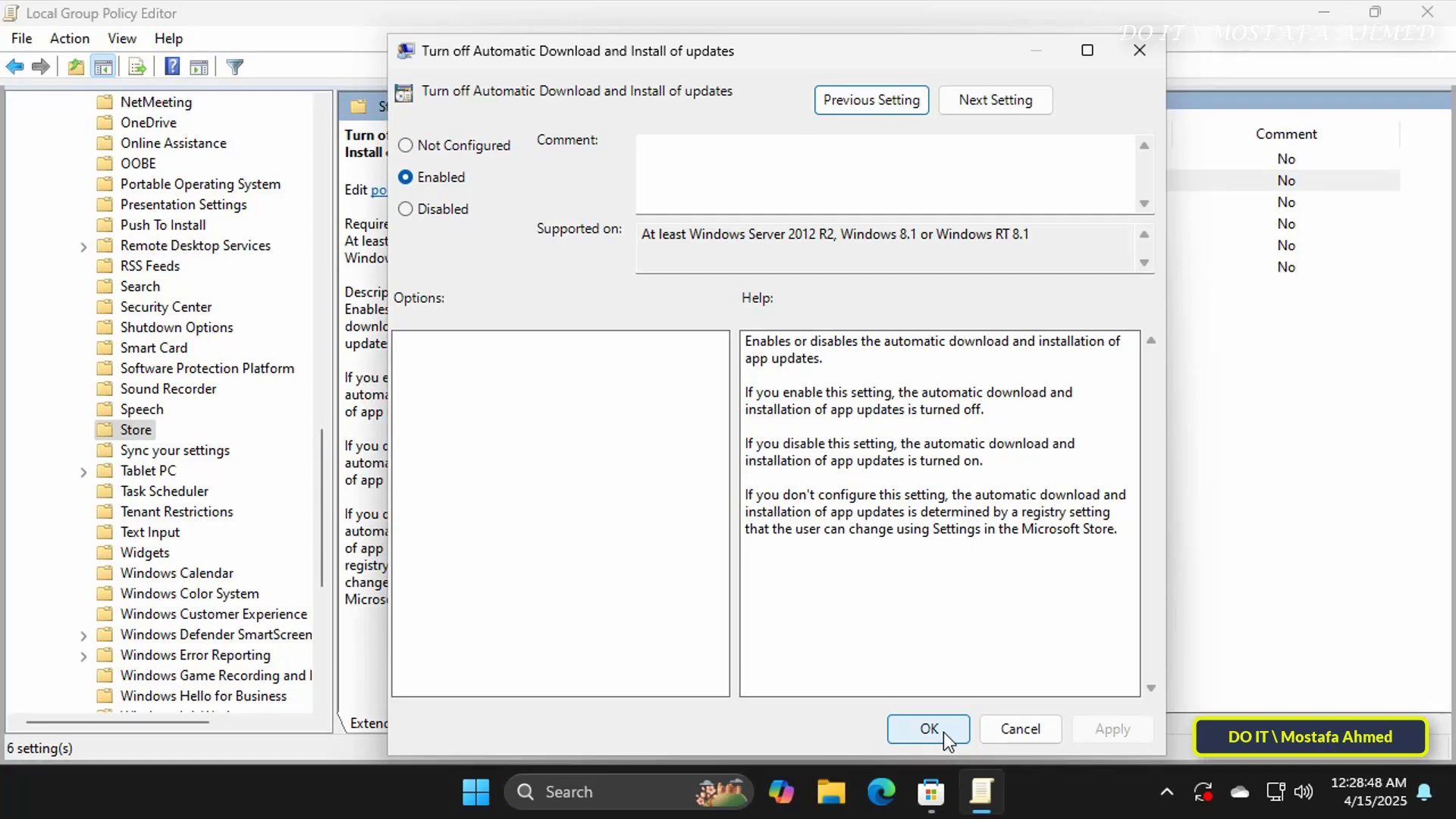
left_click(943, 731)
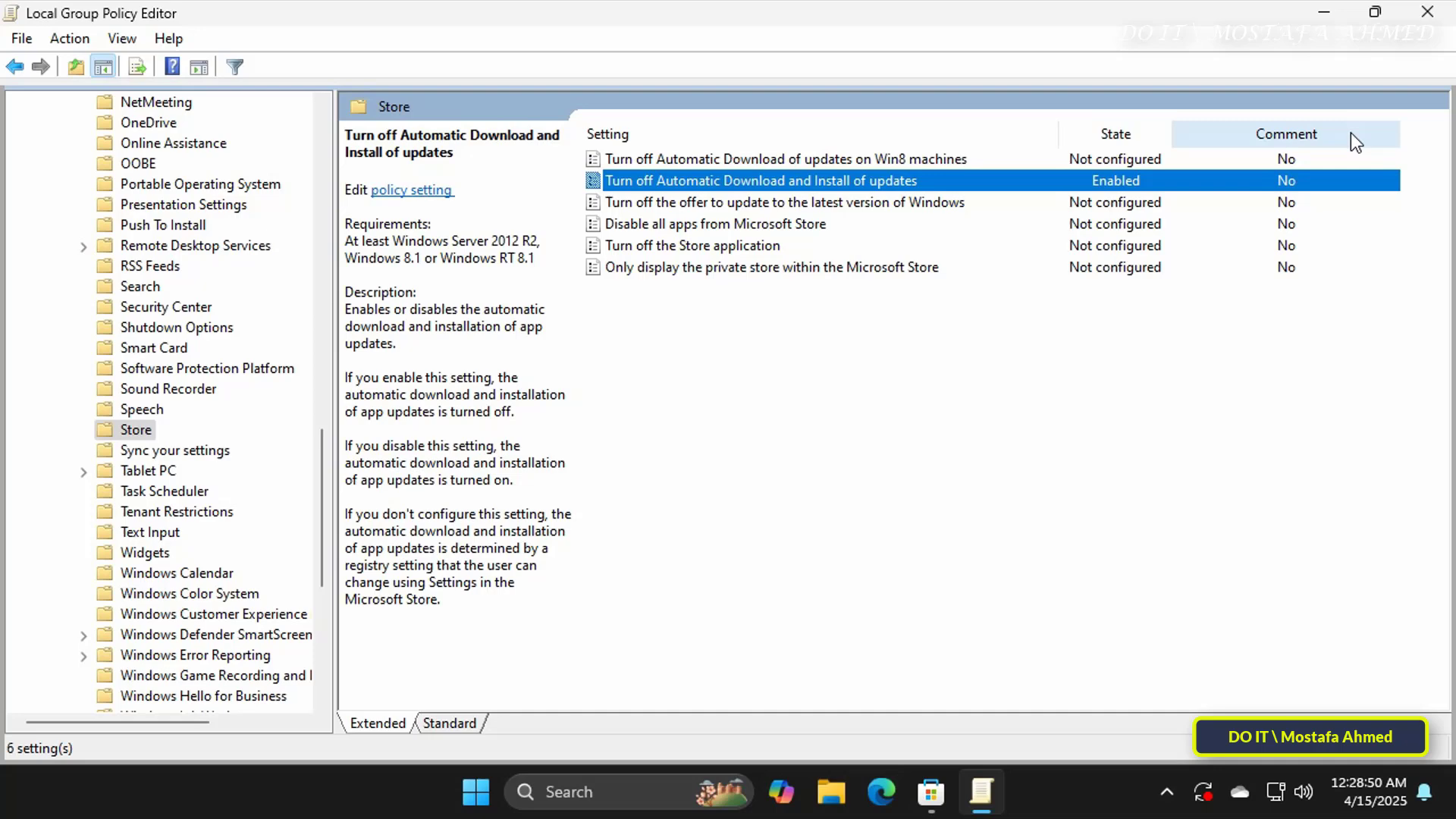
- Close the policy editor and open Microsoft Store's Settings page from the account menu
left_click(1444, 19)
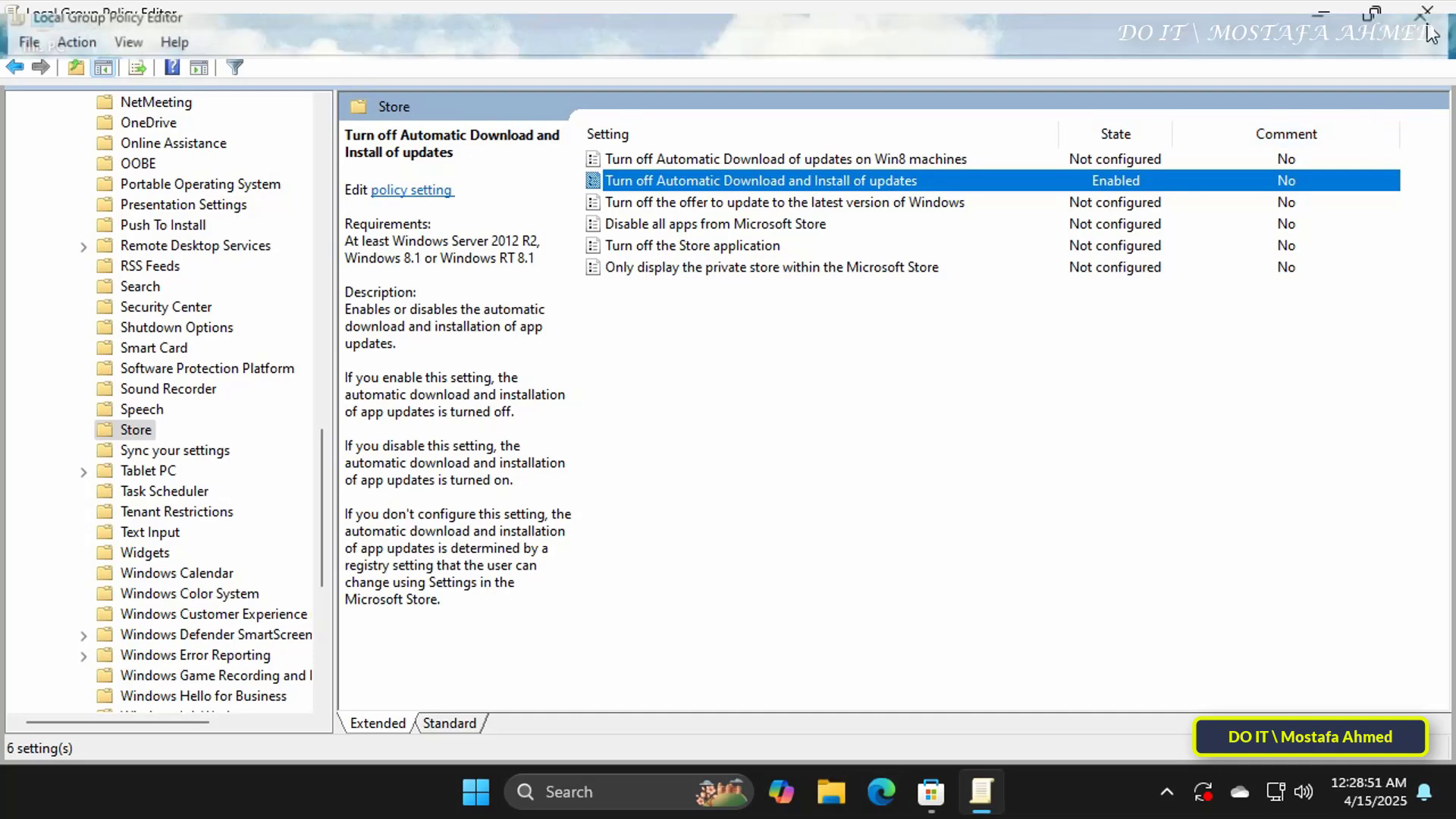
left_click(954, 793)
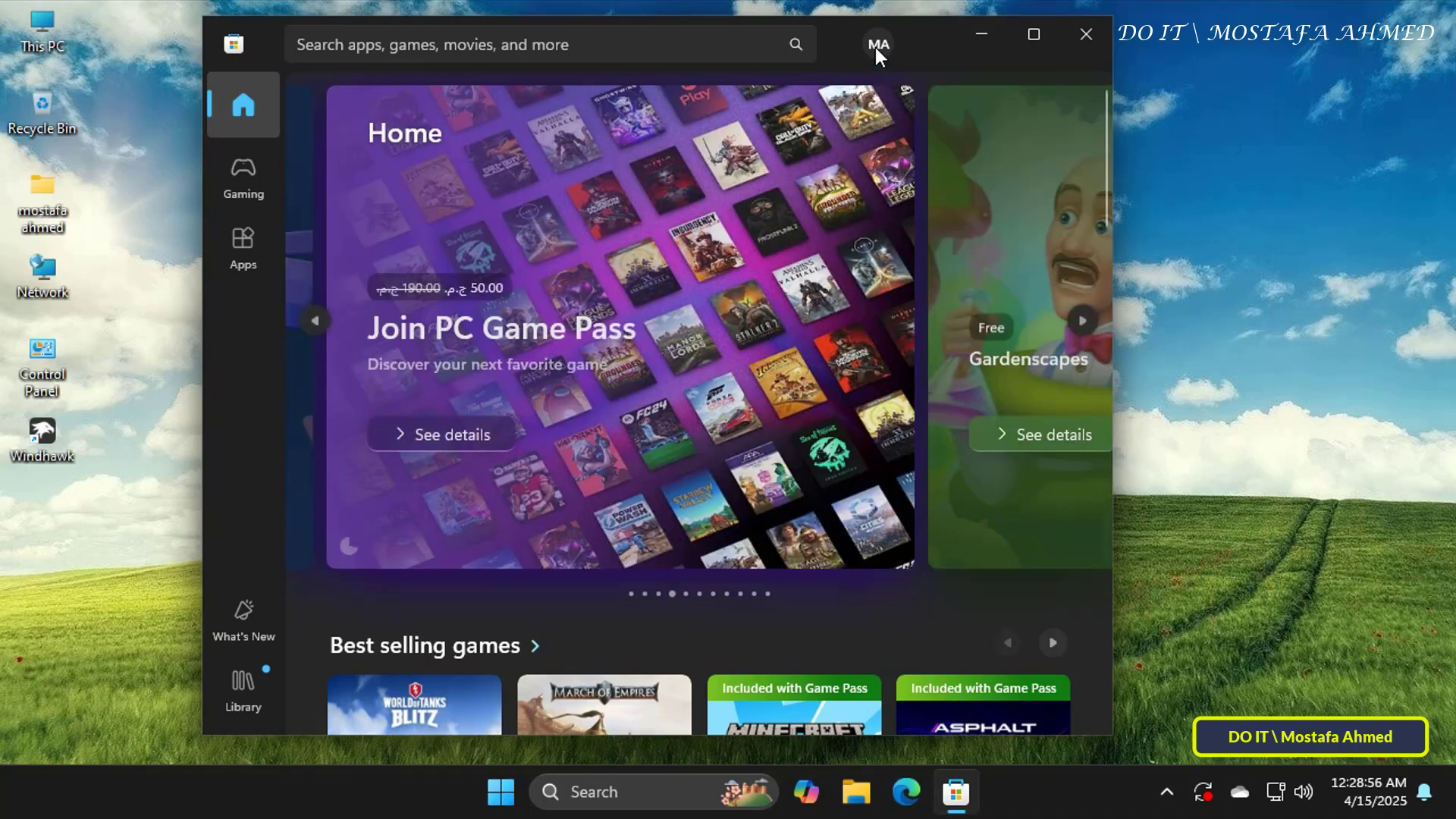
left_click(879, 44)
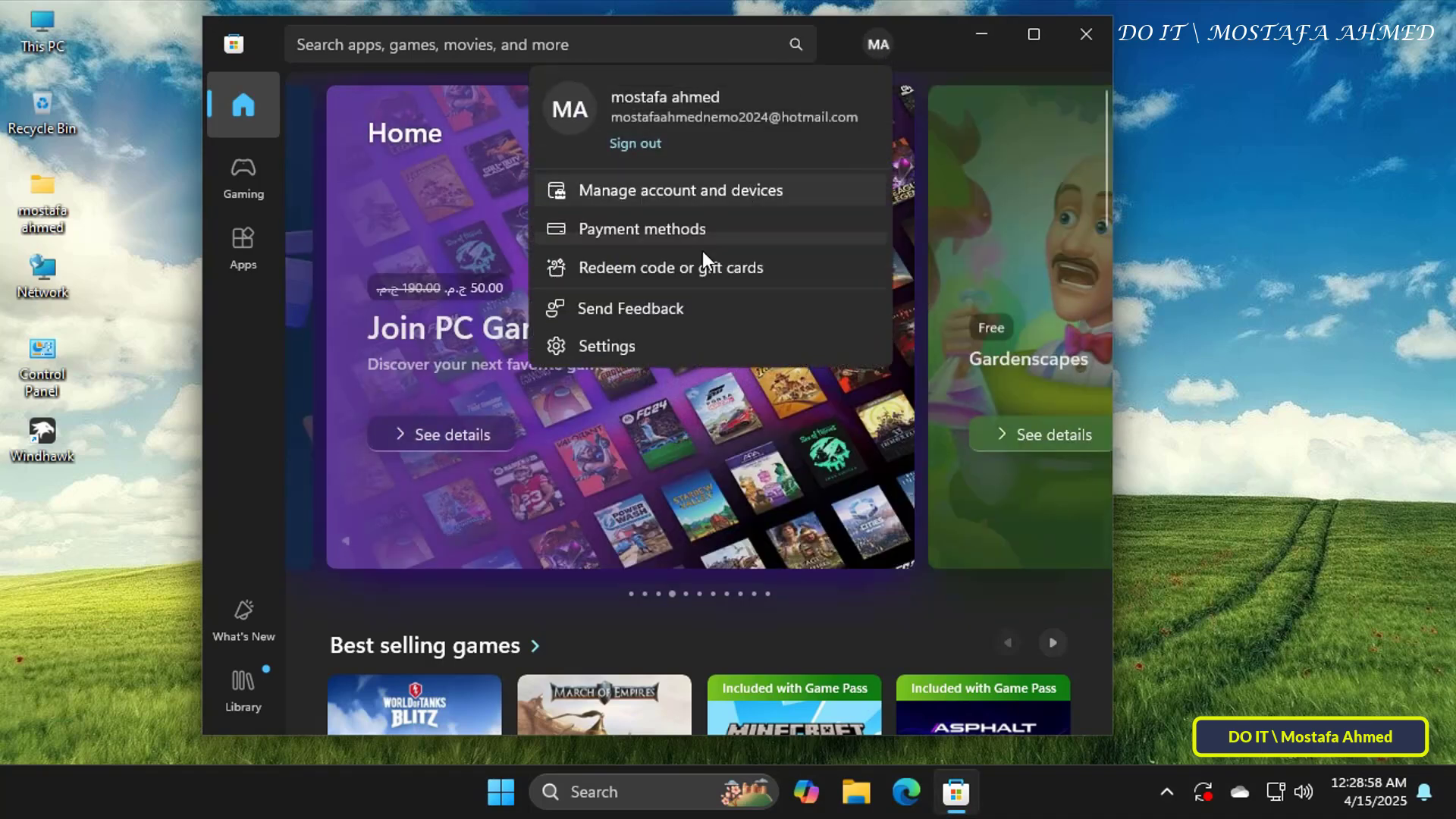
left_click(615, 346)
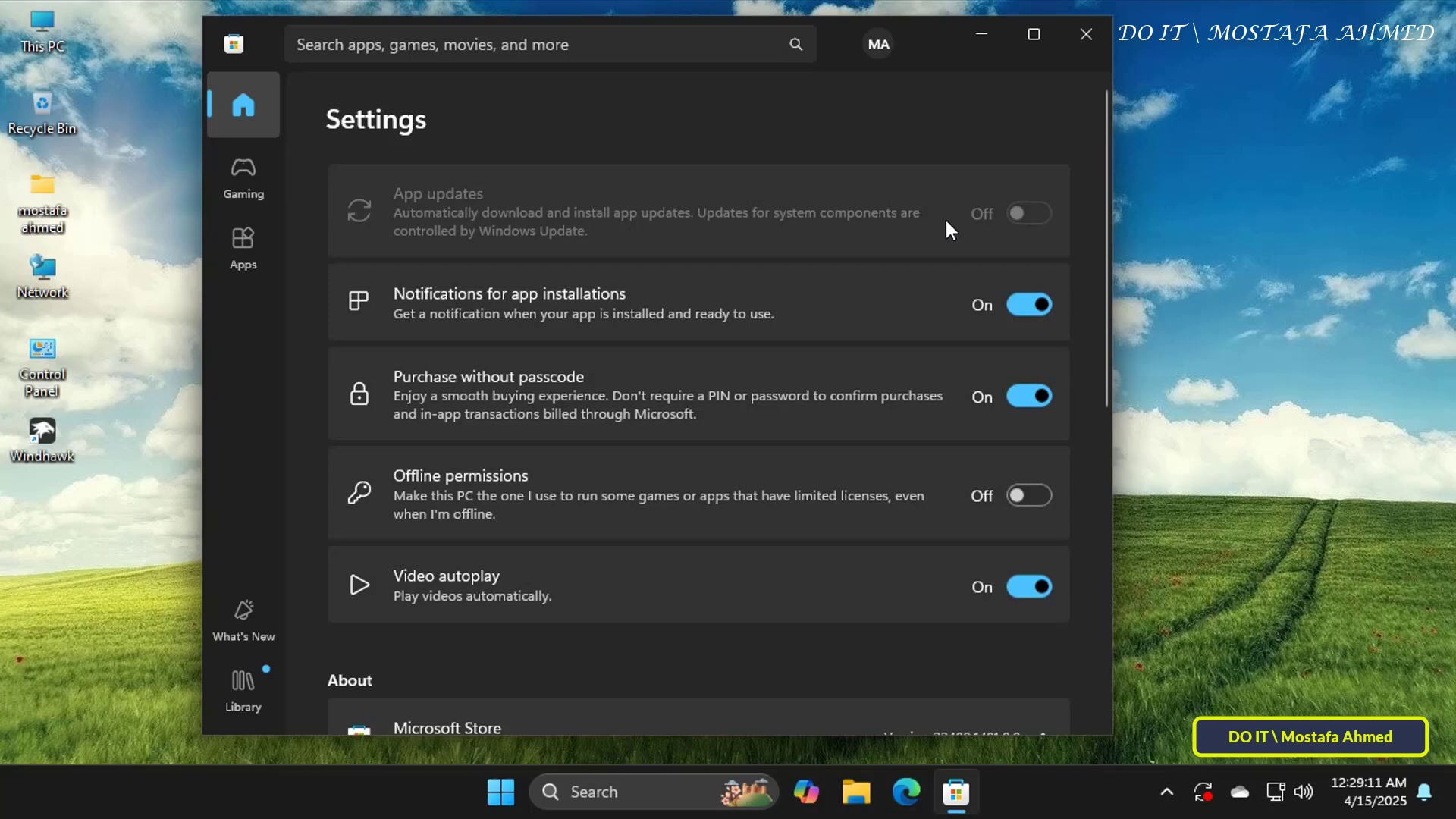
- Relaunch Group Policy Editor maximized and expand Administrative Templates > Windows Components
key("super+r")
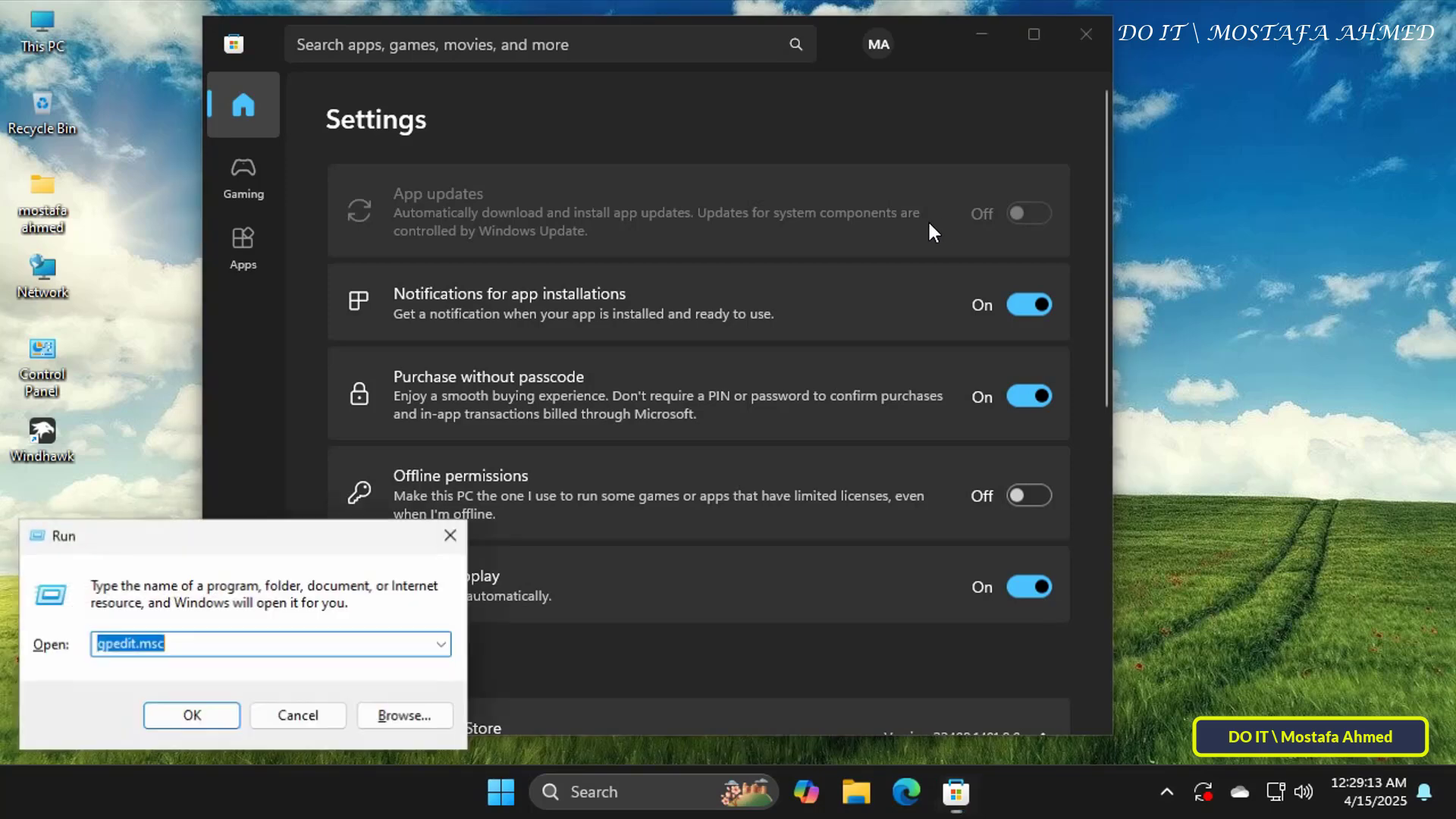
key("Return")
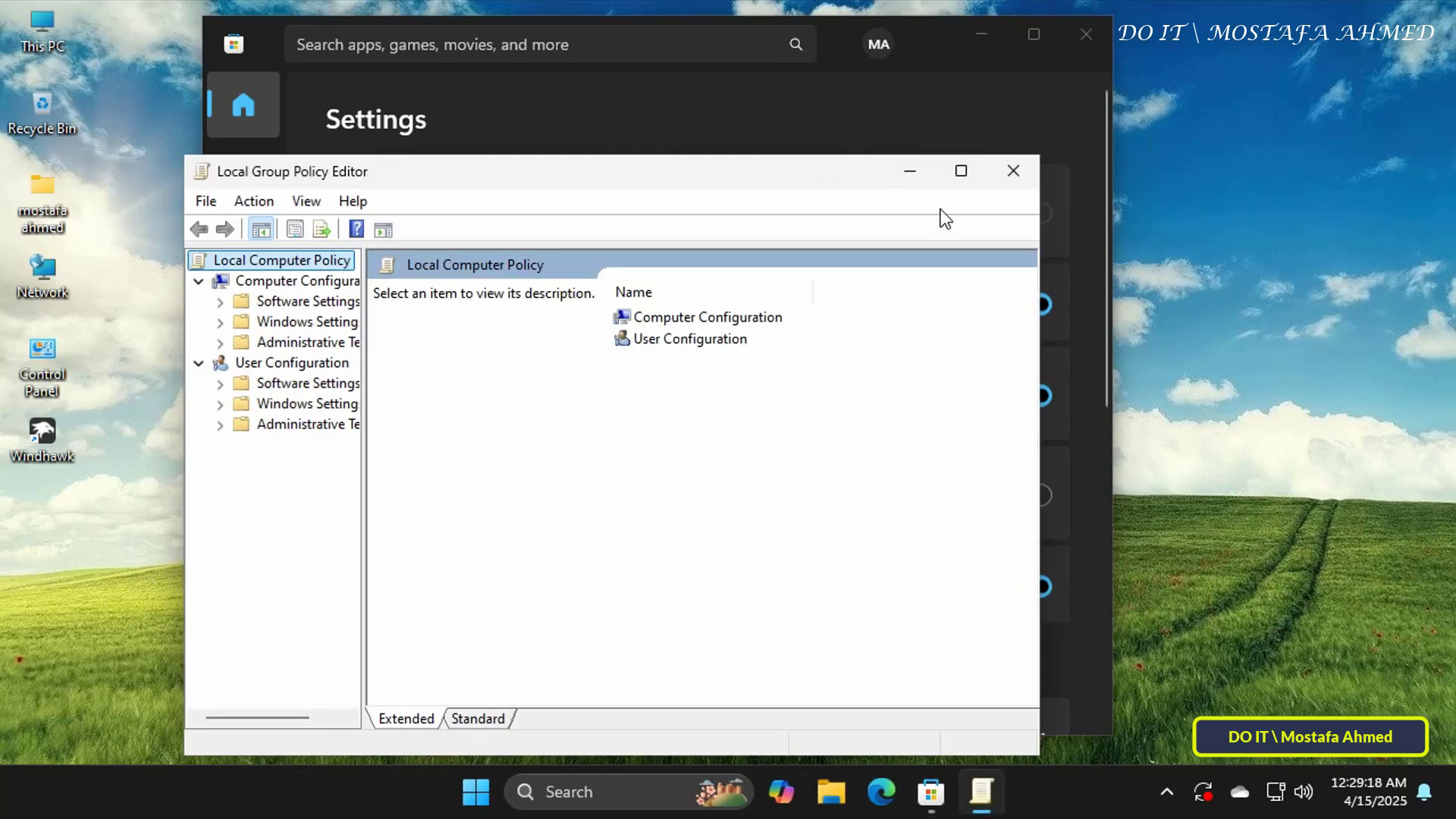
left_click(960, 172)
left_click_drag(179, 299, 302, 300)
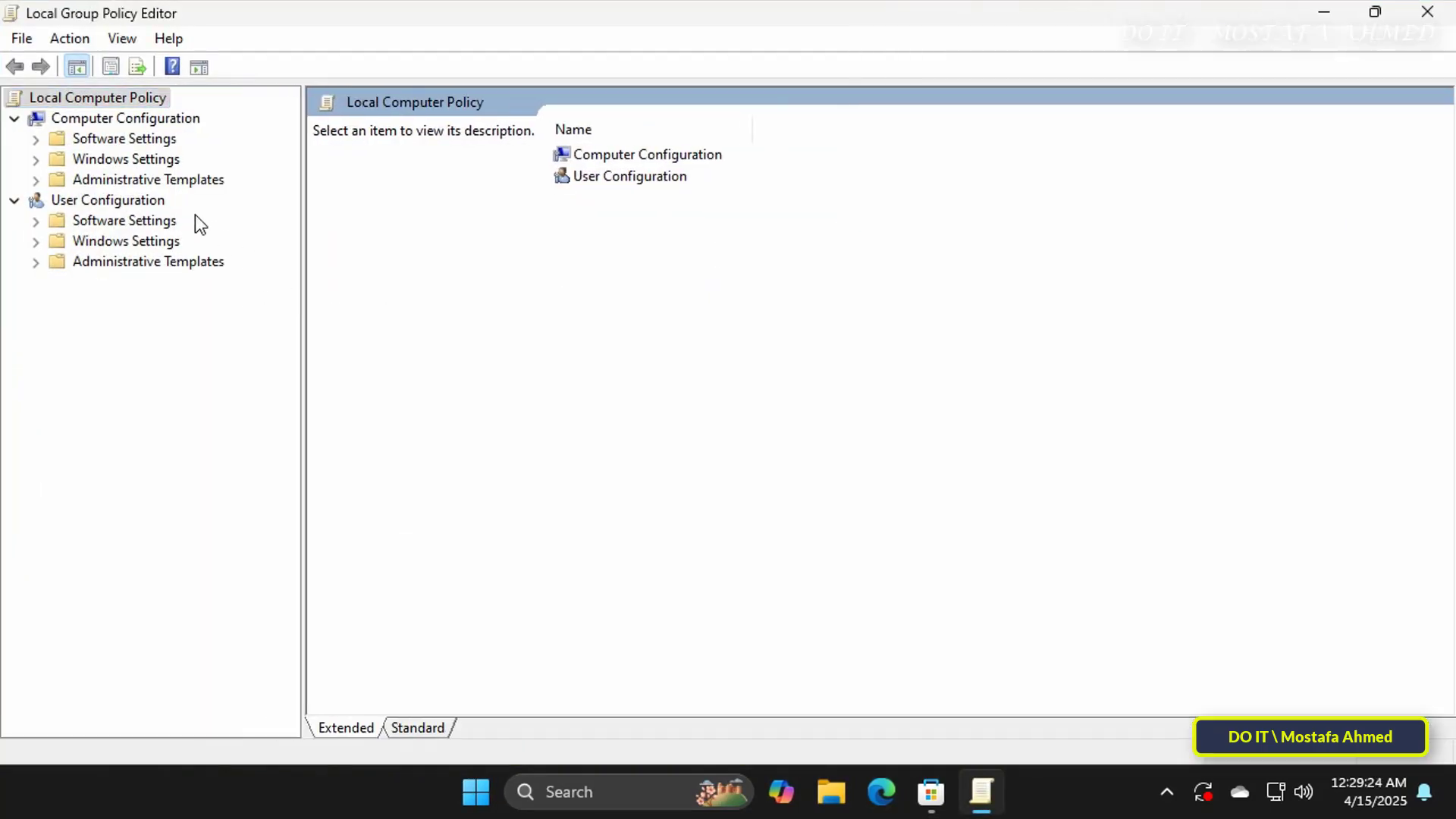
left_click(149, 179)
left_click(35, 179)
left_click(107, 344)
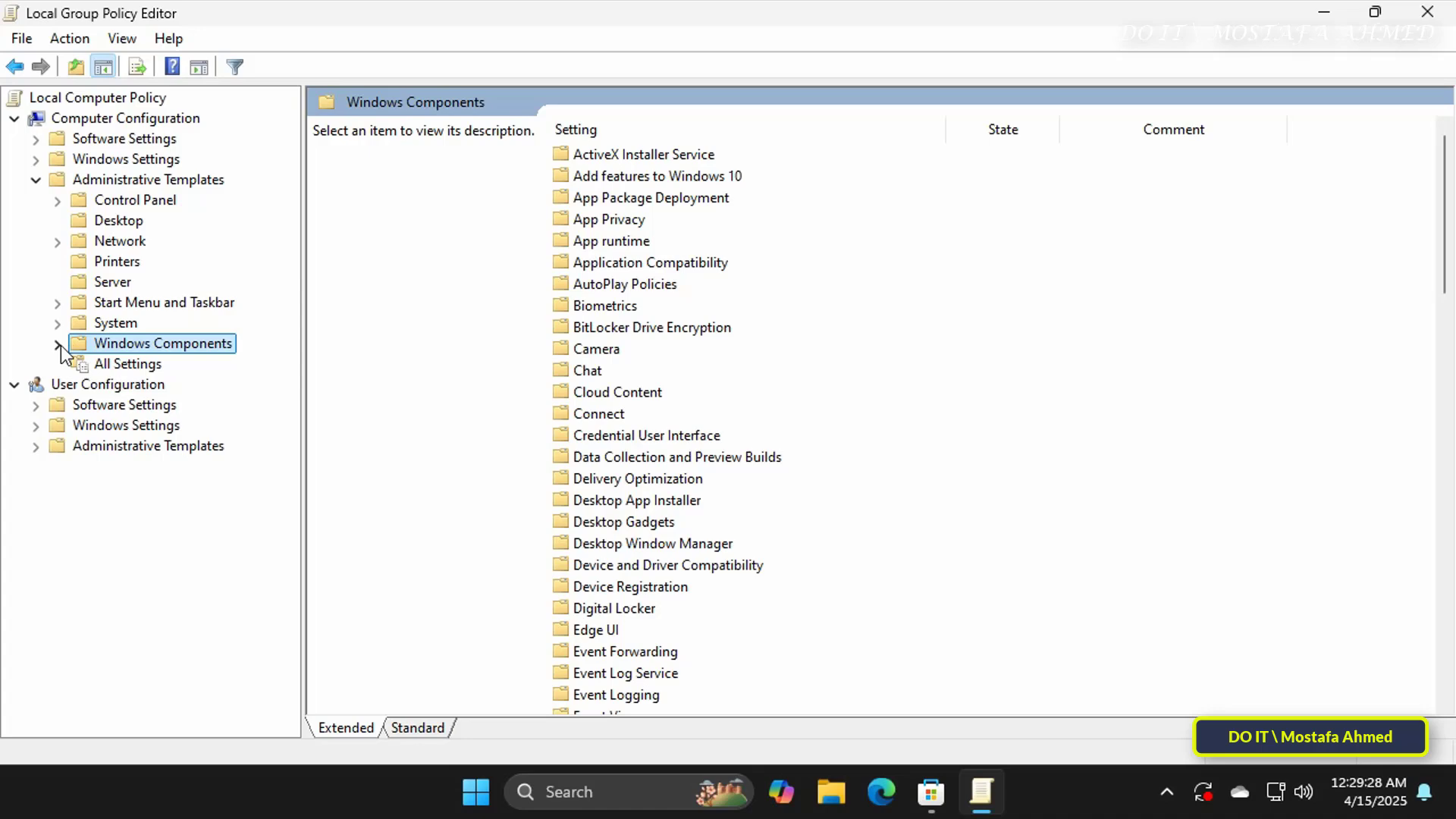
left_click(57, 344)
scroll(60, 353, "down", 5)
scroll(60, 354, "down", 9)
- Set the Store automatic download and install updates policy back to Not Configured
left_click(131, 488)
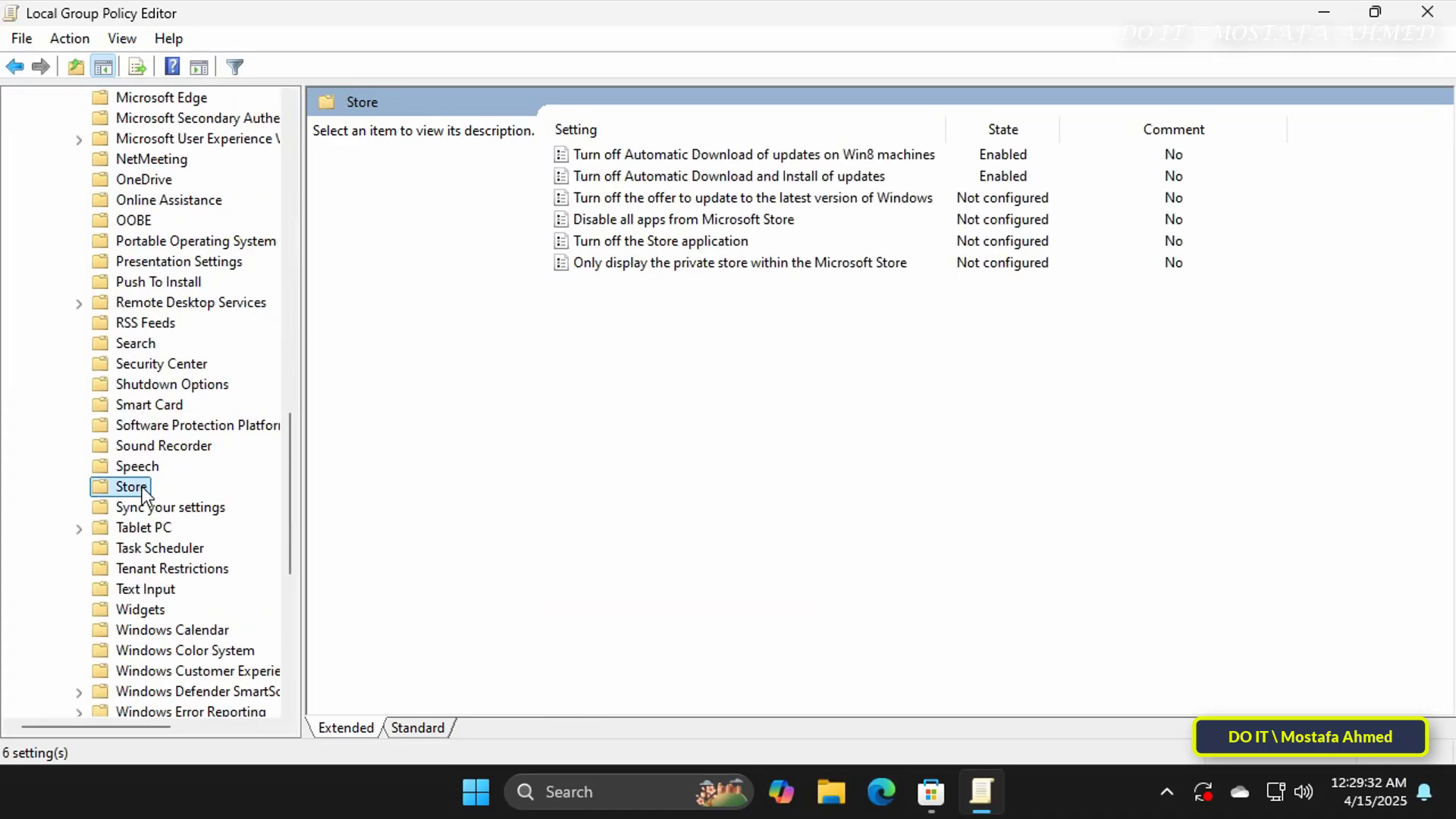
left_click(831, 175)
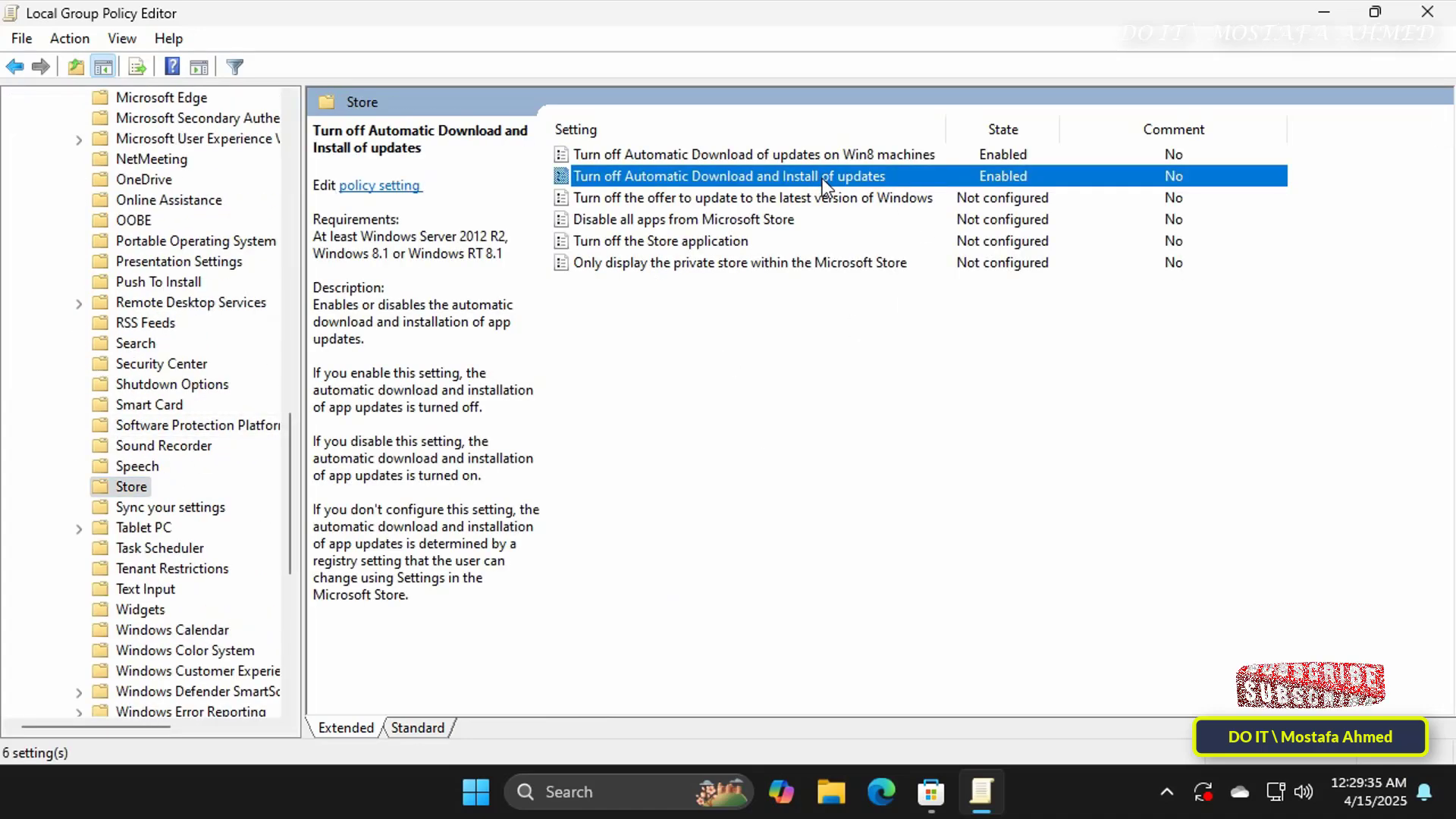
double_click(822, 179)
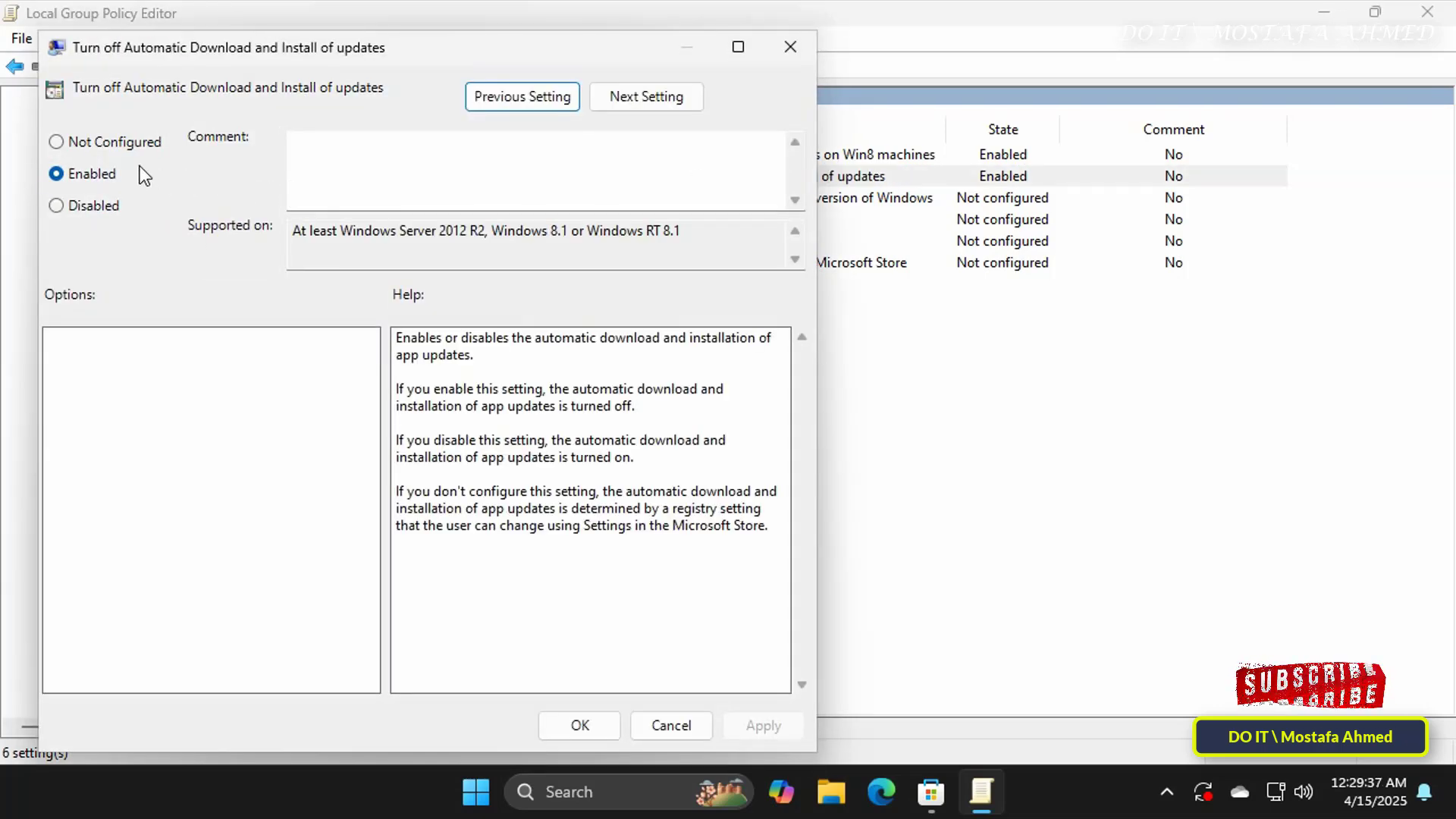
left_click(121, 148)
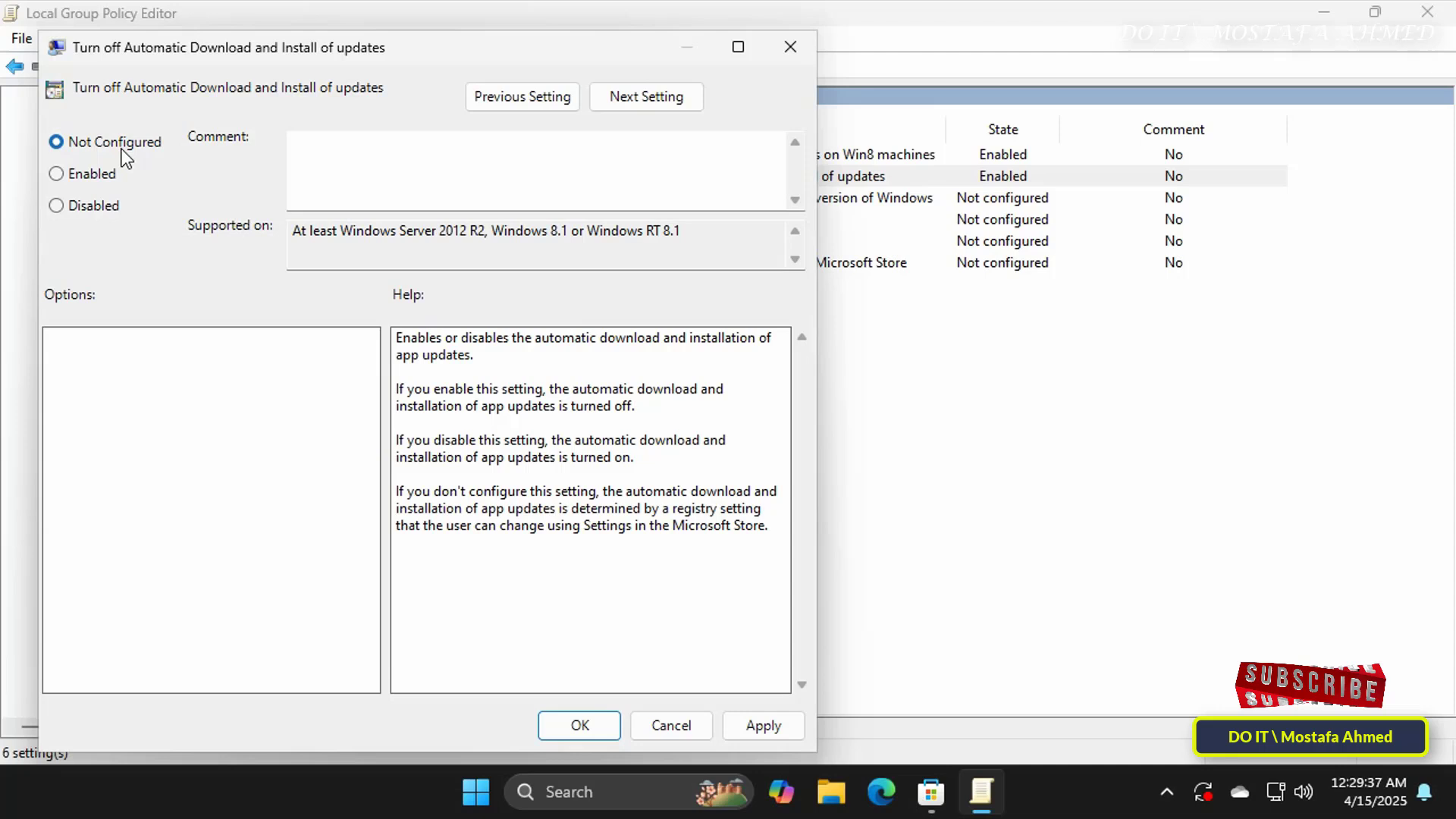
left_click_drag(345, 56, 351, 35)
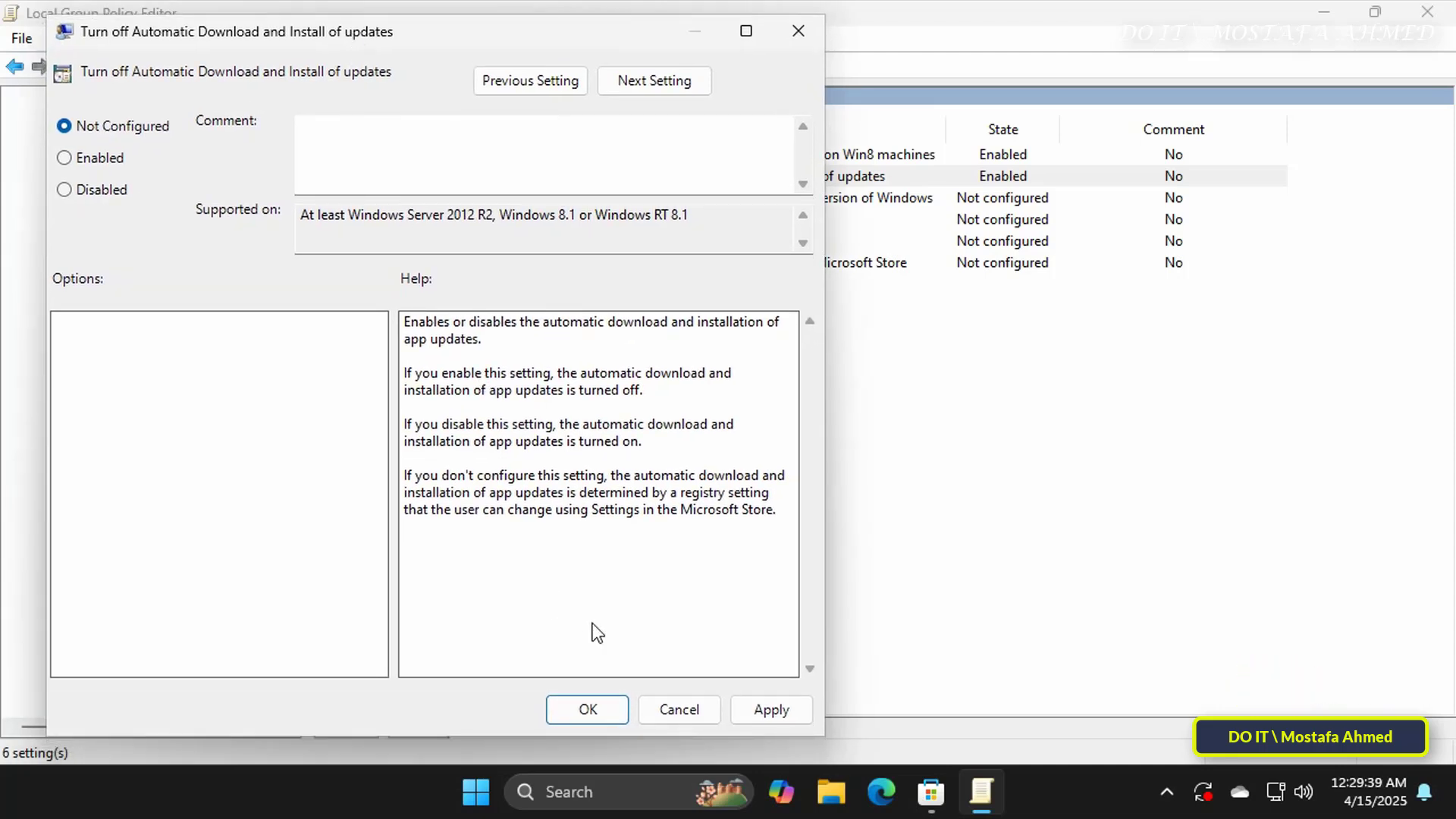
left_click(767, 709)
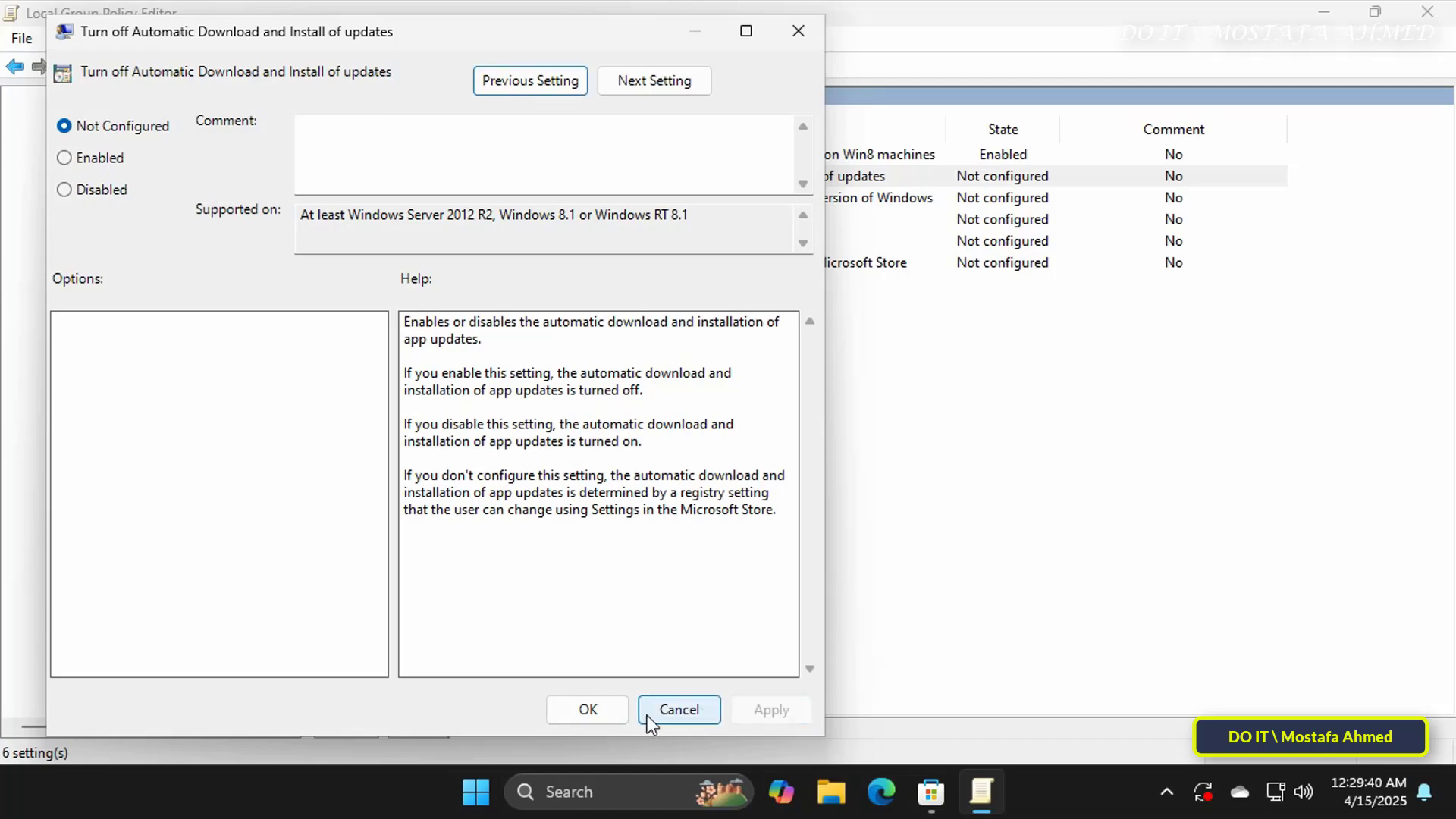
left_click(599, 711)
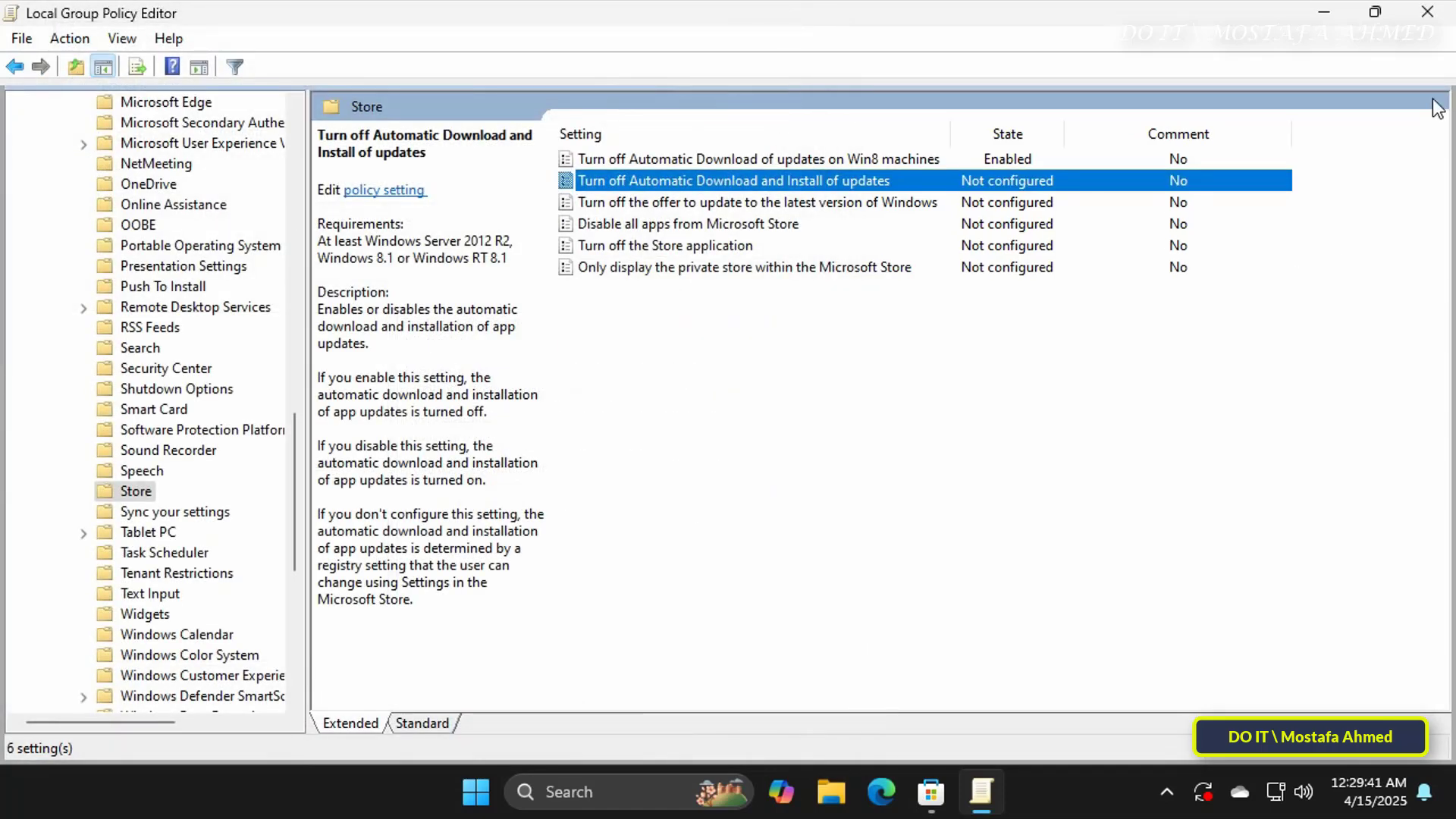
- Close the policy editor, reopen Store Settings, and confirm the App updates toggle is editable
left_click(1426, 12)
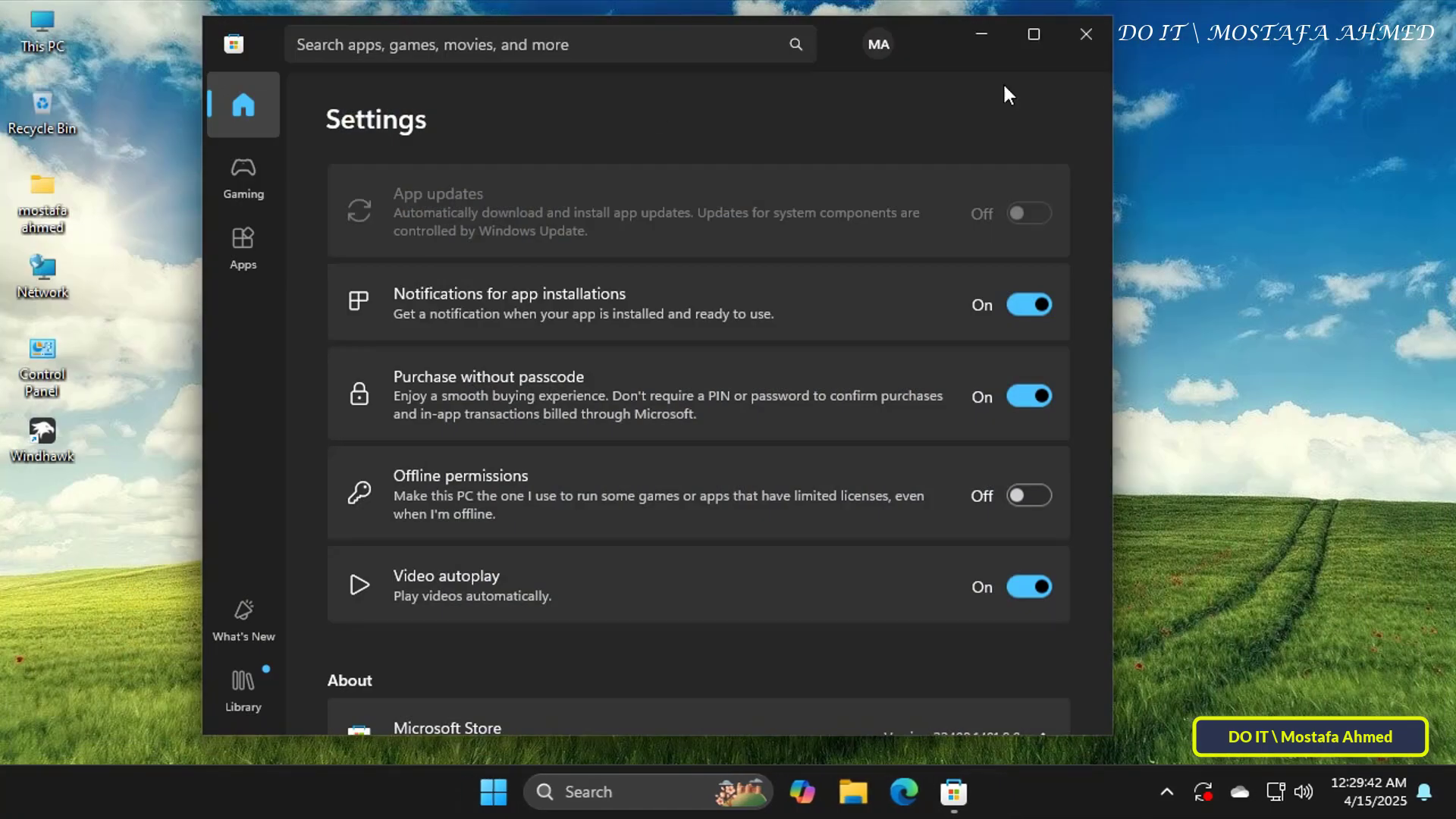
left_click(256, 101)
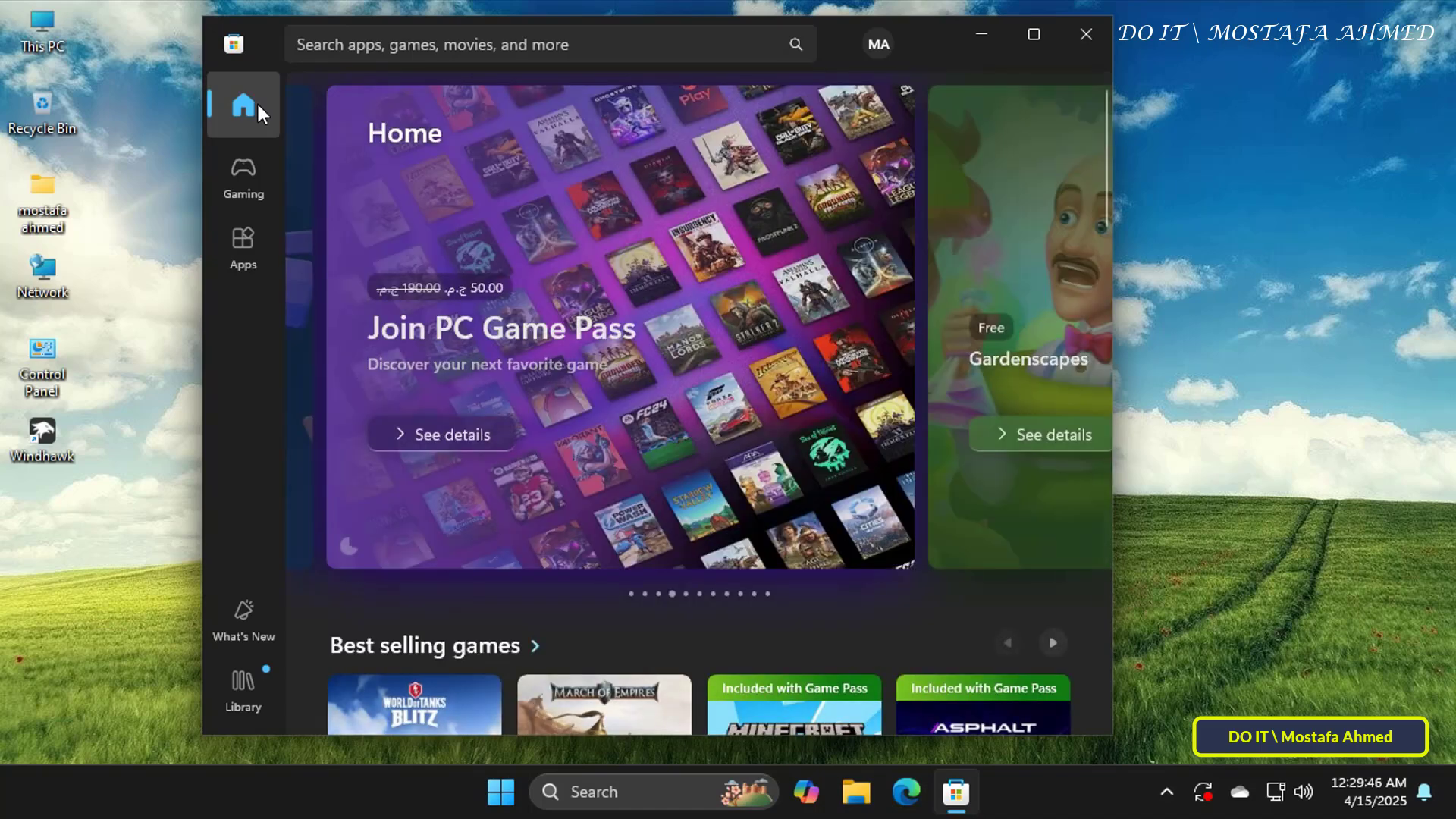
left_click(879, 45)
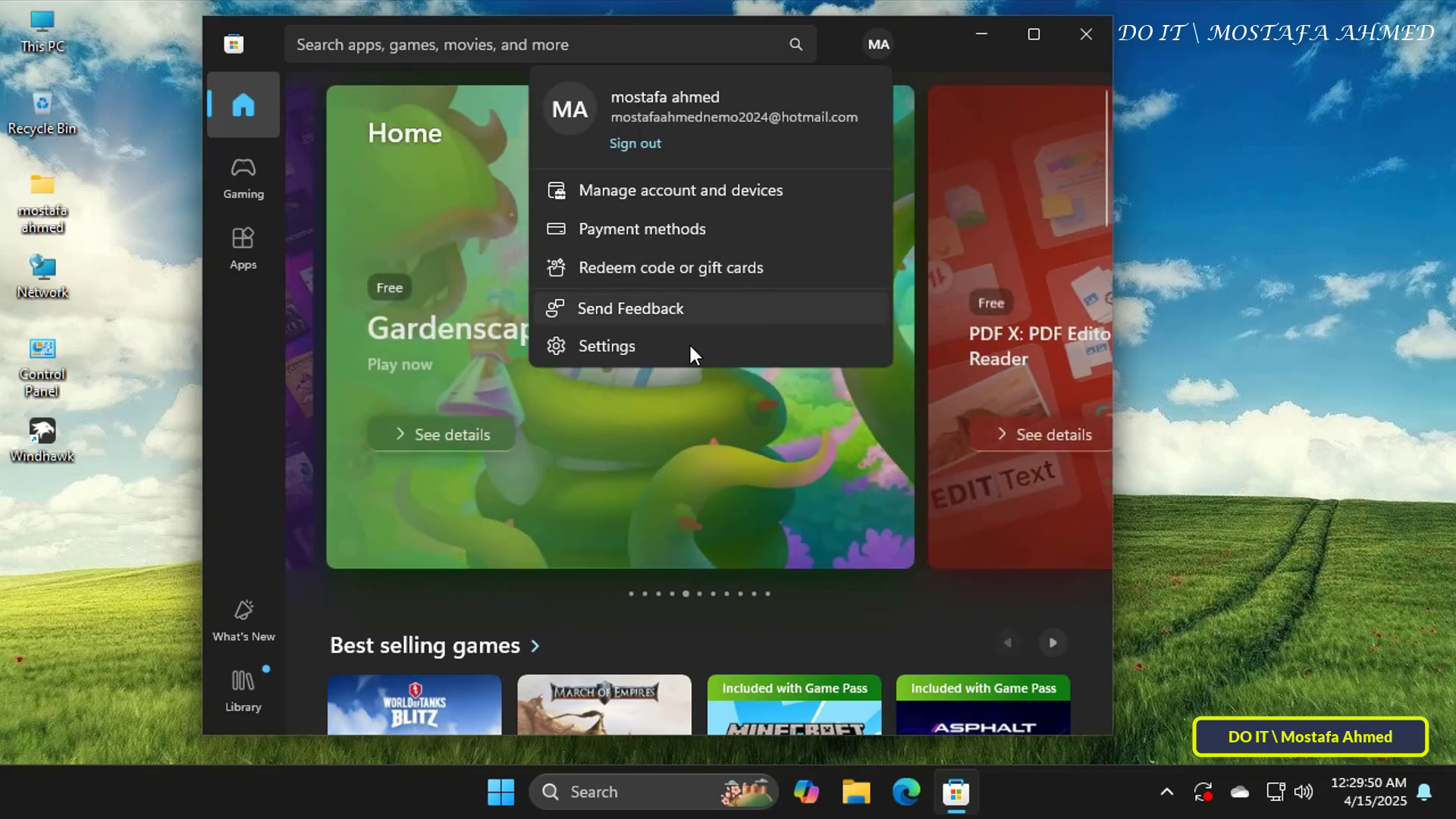
left_click(688, 344)
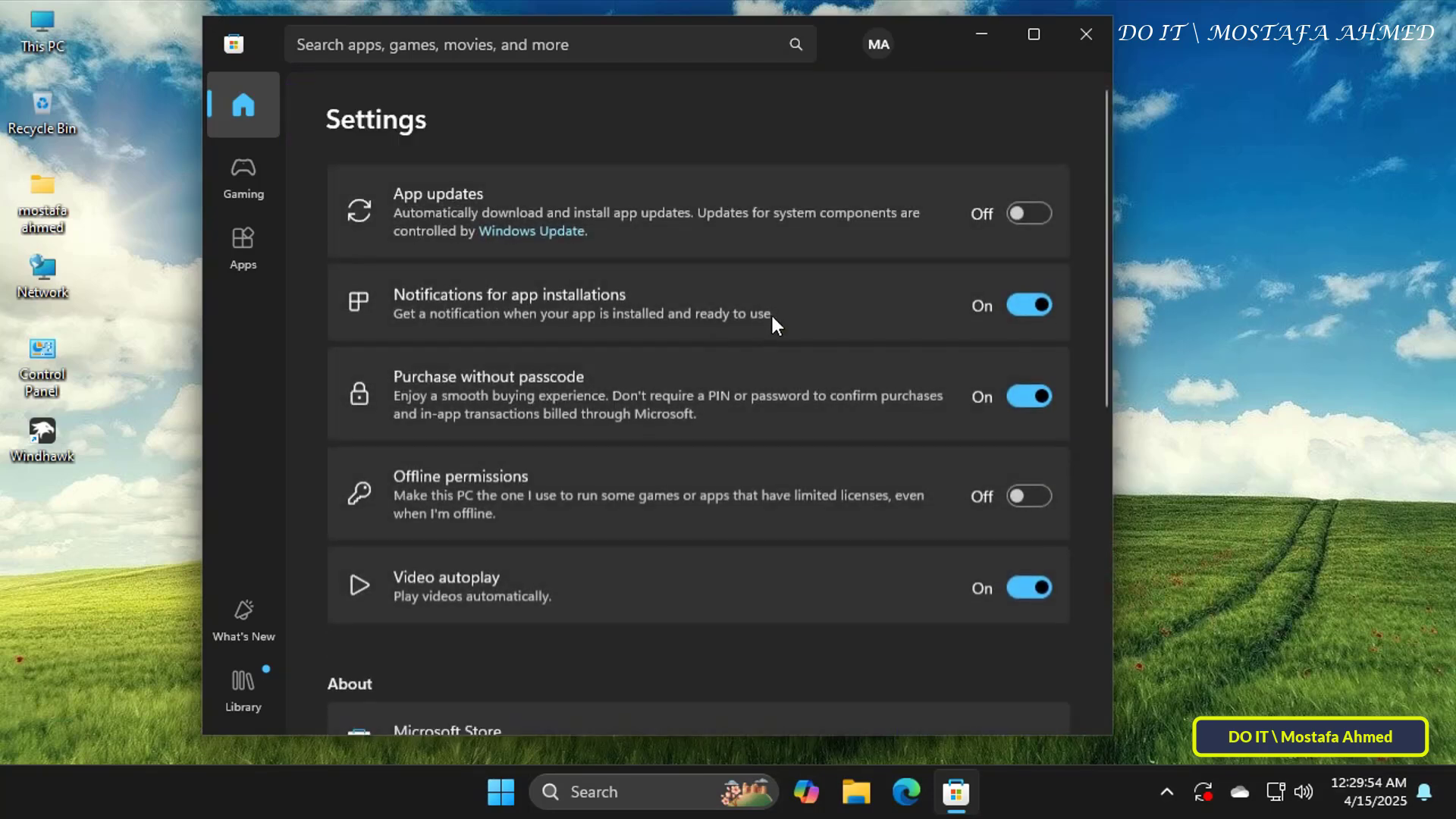
left_click(1030, 215)
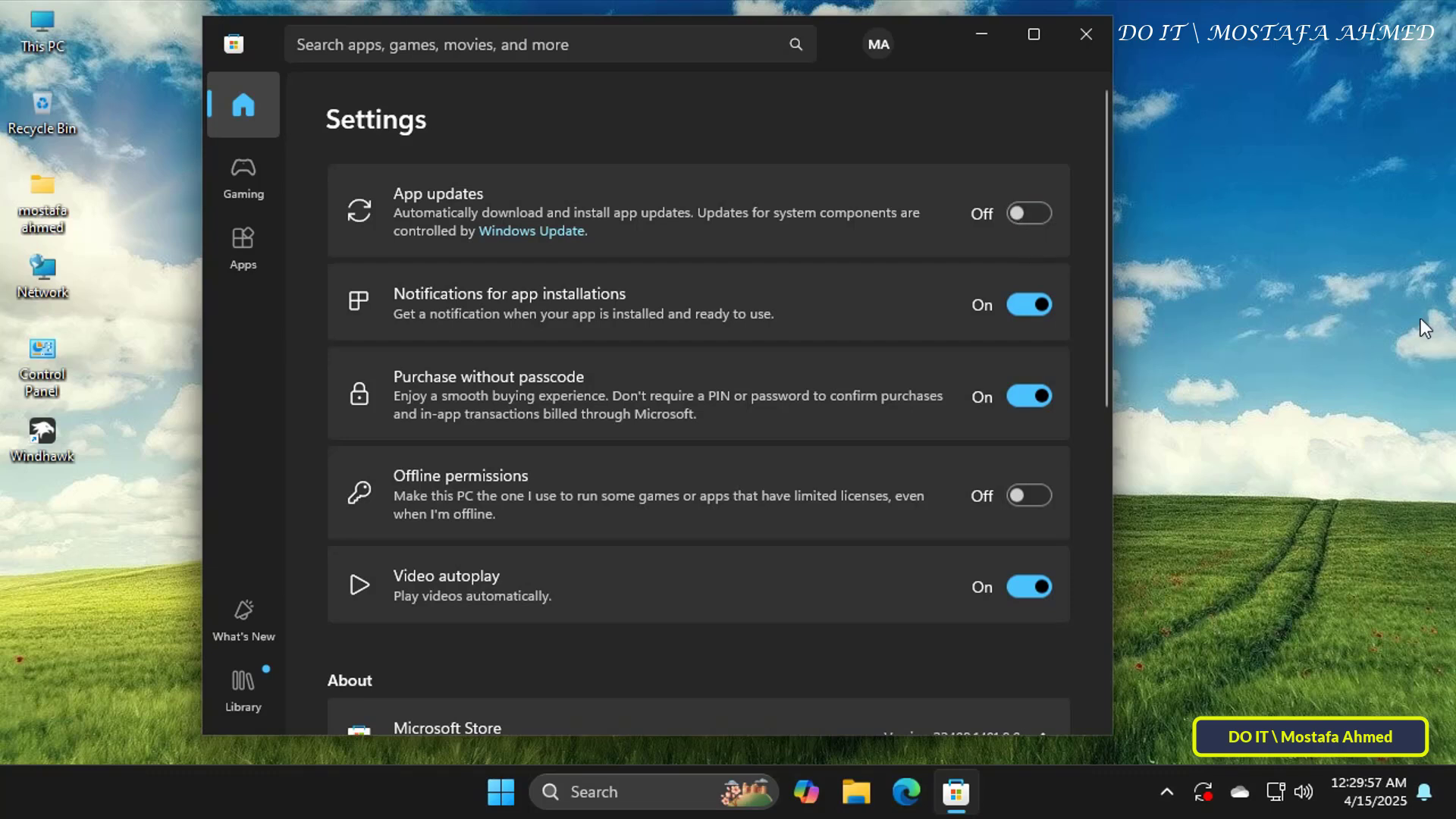
left_click(1364, 320)
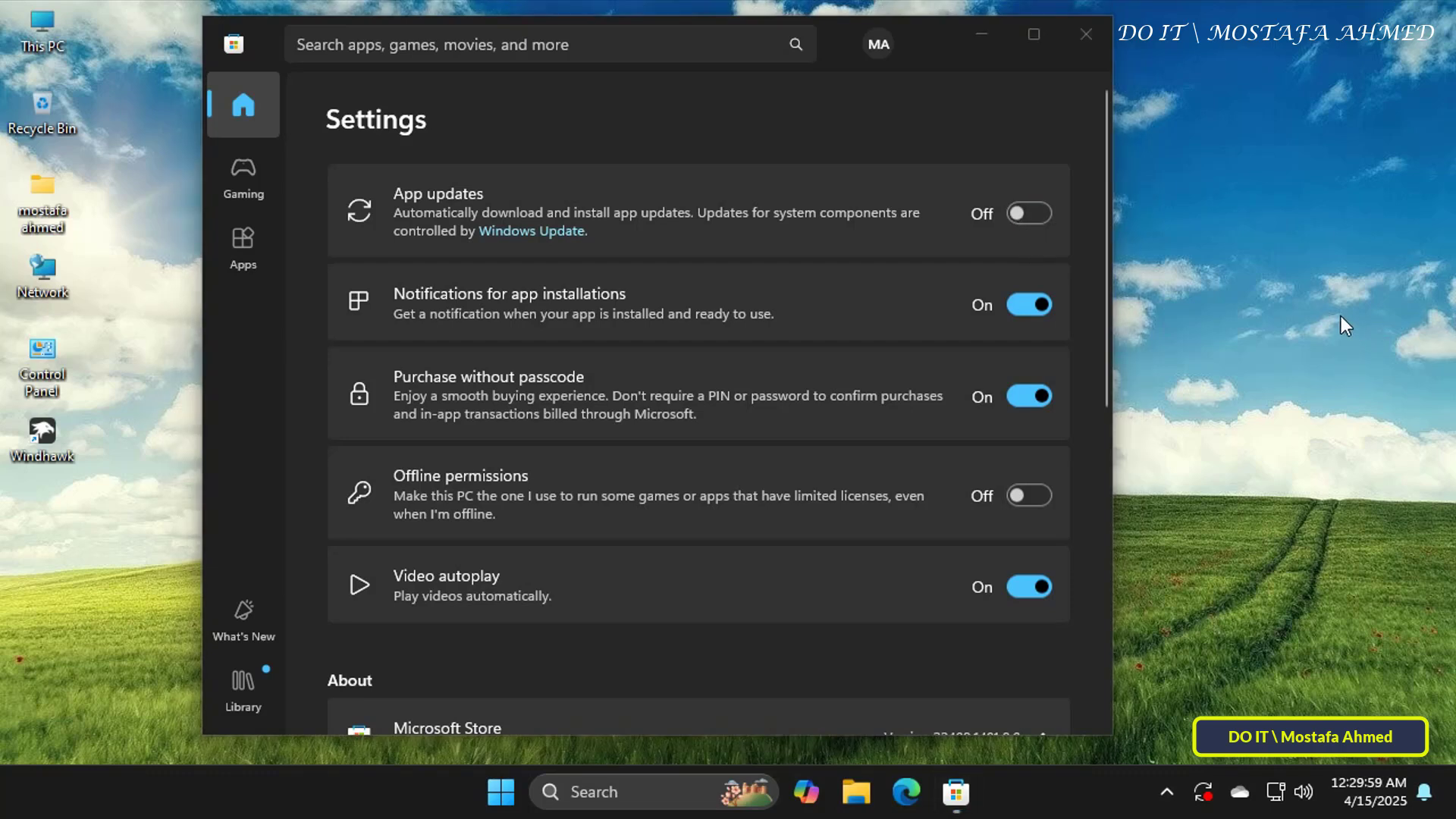